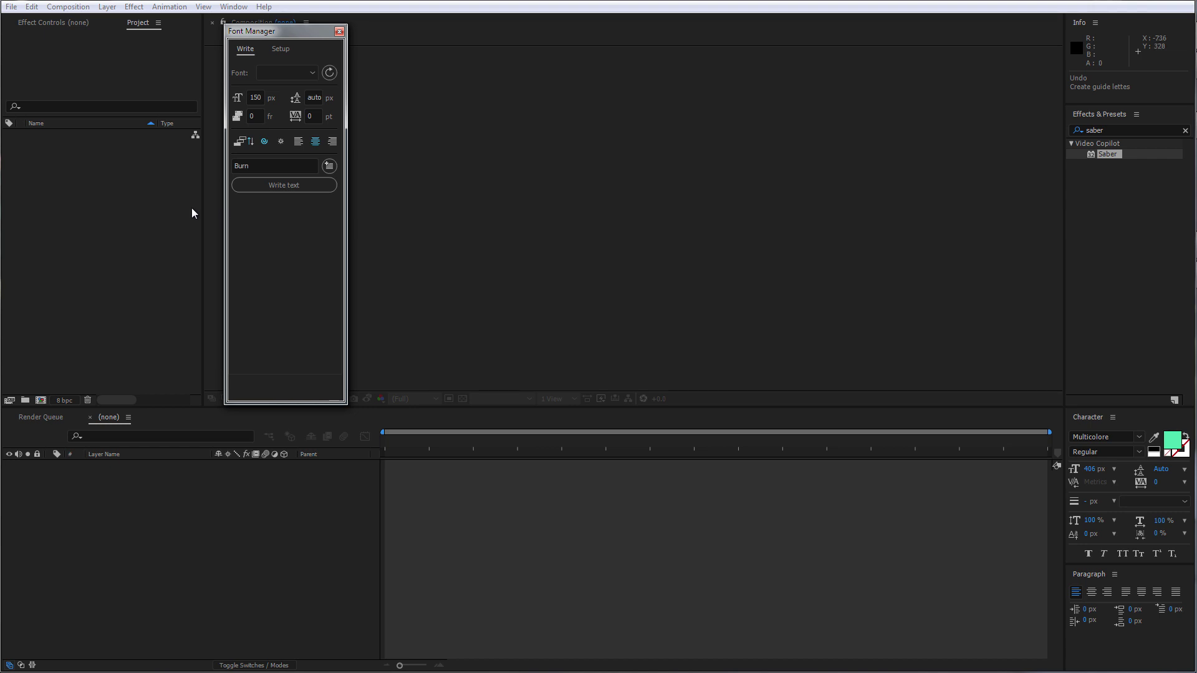
Create a new composition named Demo
right_click(103, 180)
left_click(122, 182)
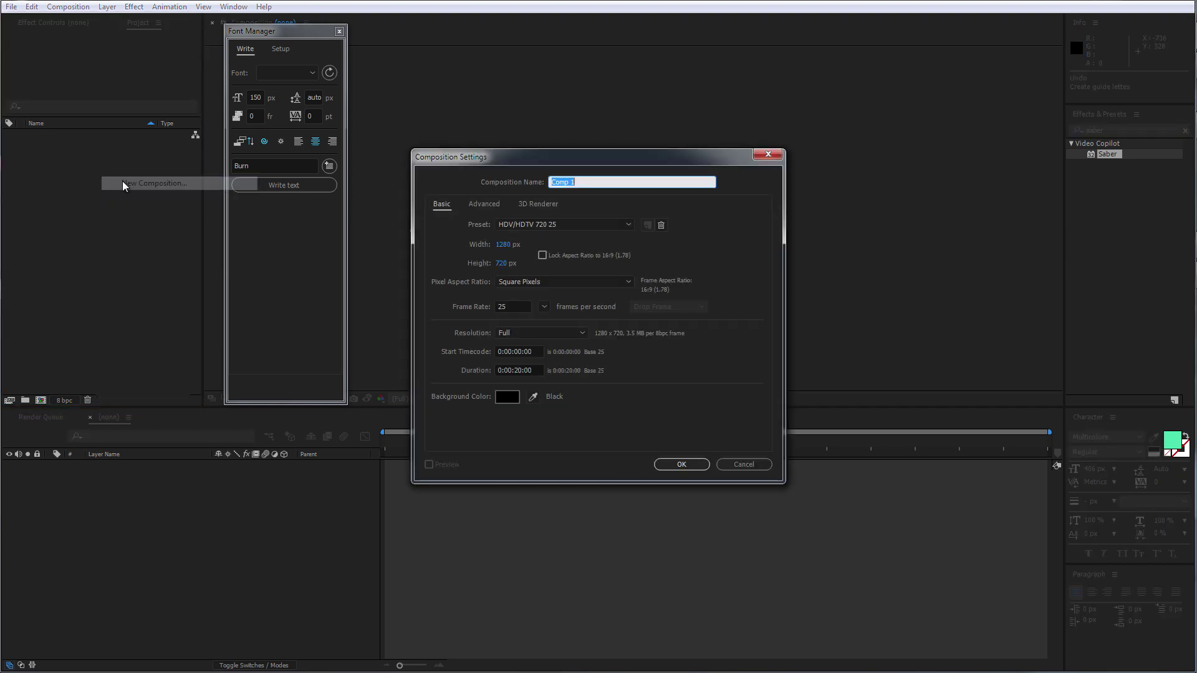
type("Demo")
key("Return")
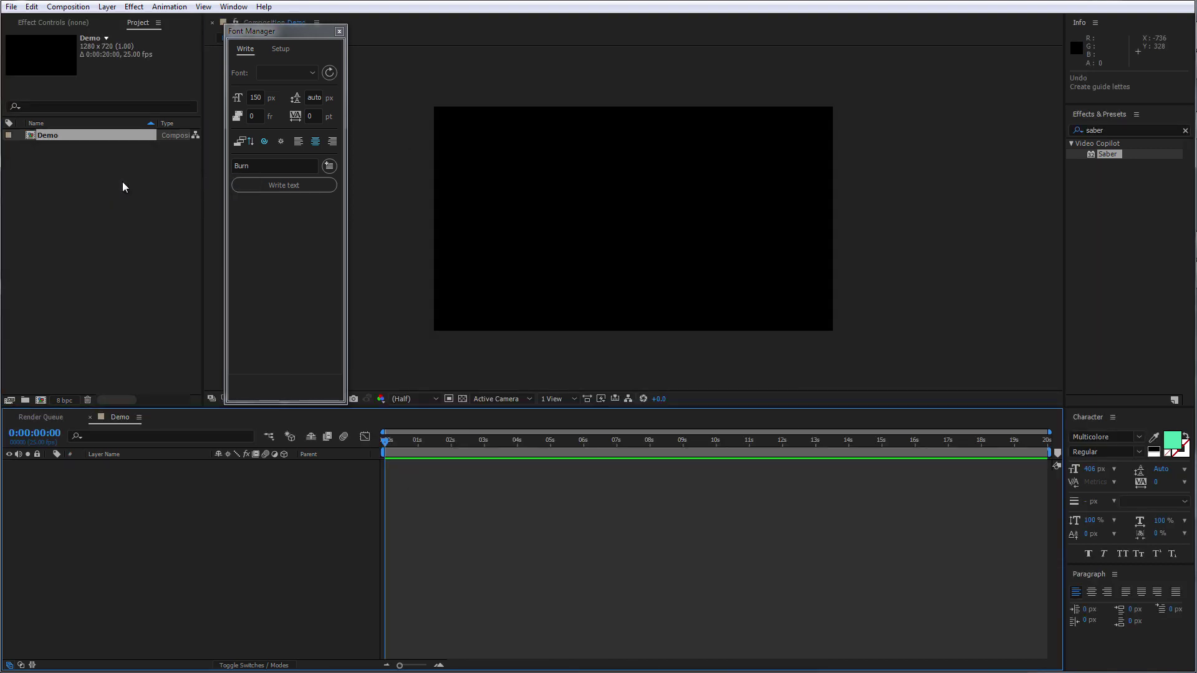
Add a text layer reading 'A' in the Demo comp and deselect it
key("ctrl+t")
left_click(577, 231)
type("A")
left_click_drag(199, 492, 149, 469)
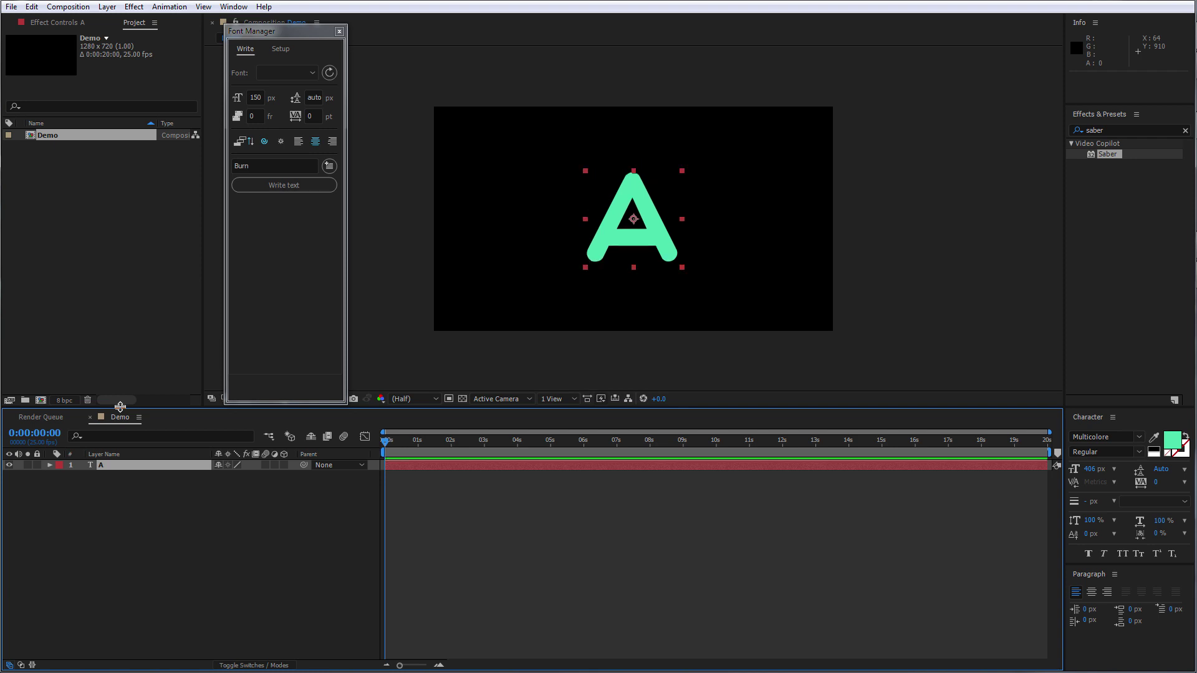
Run Font Manager's Quick Start to create a new typeface, with characters as masked solid layers
left_click(282, 49)
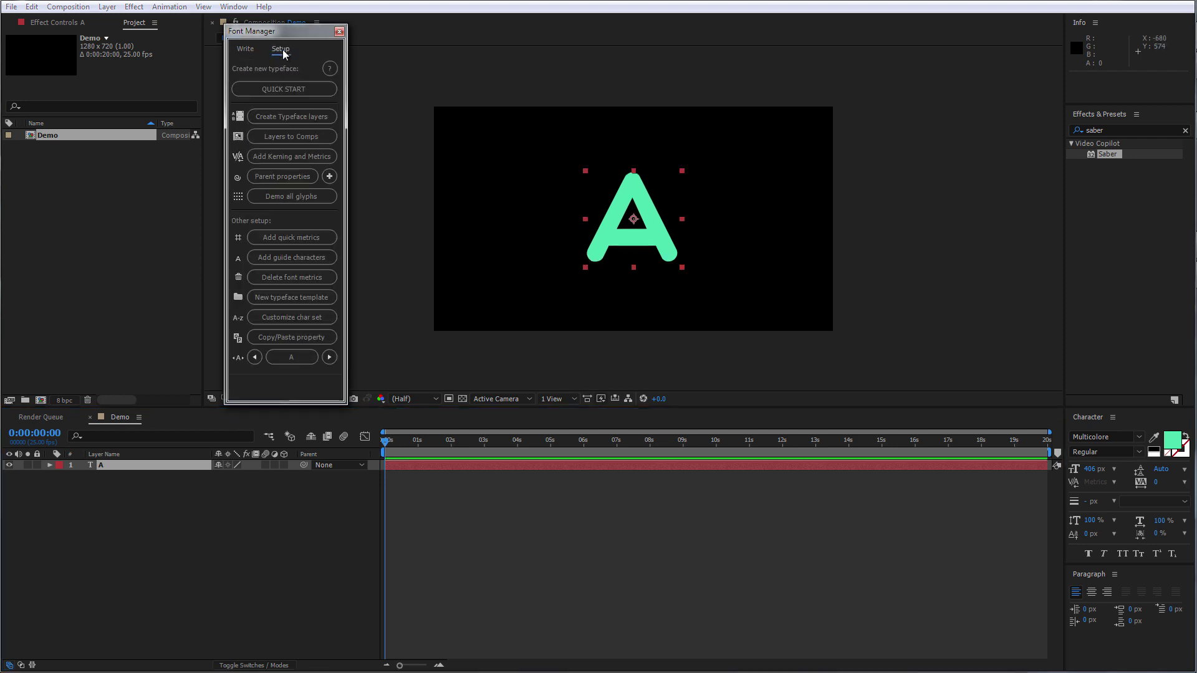
left_click(282, 90)
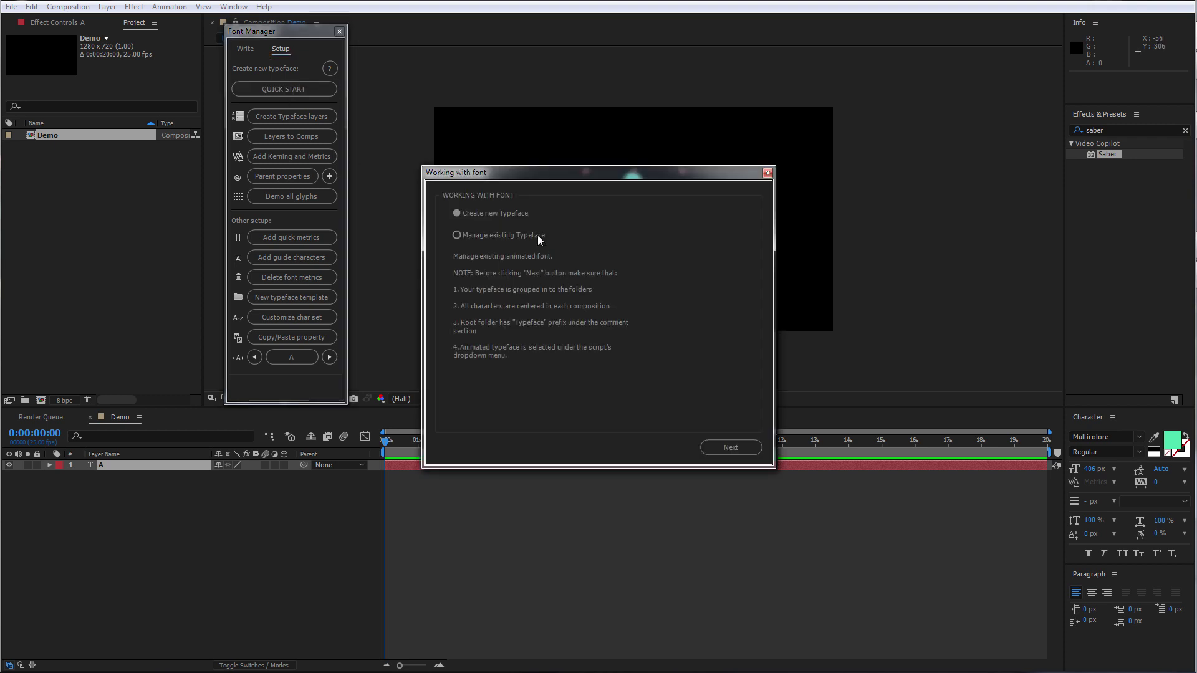
left_click(499, 213)
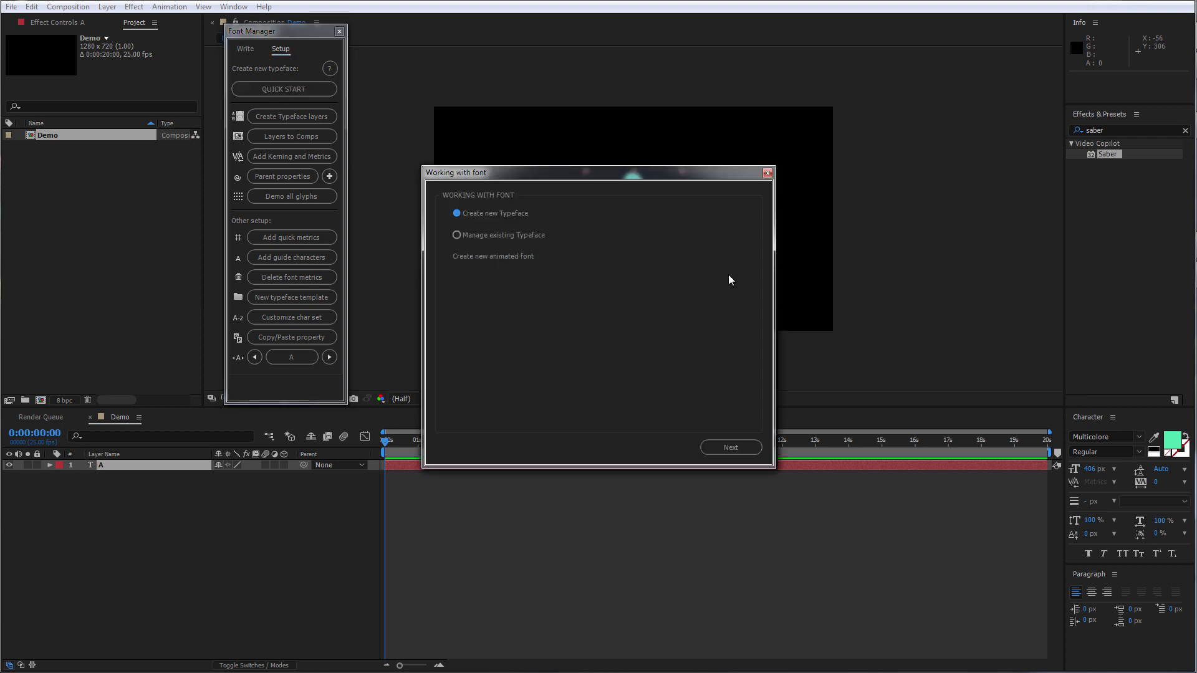
left_click(728, 449)
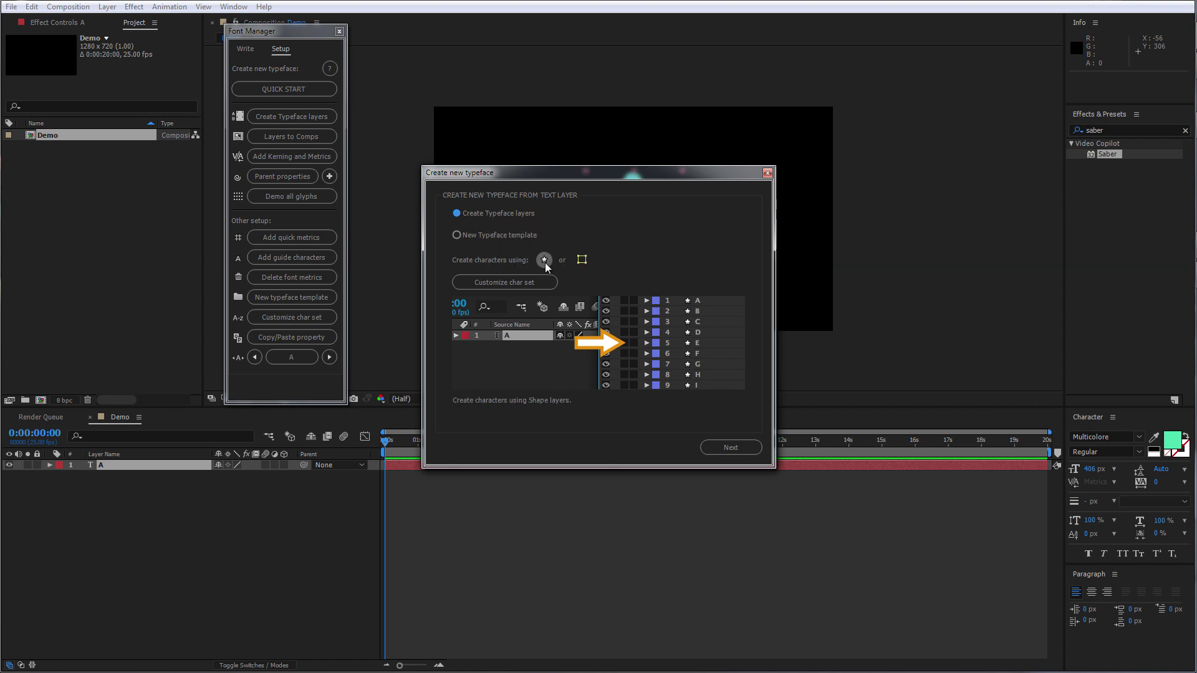
left_click(582, 259)
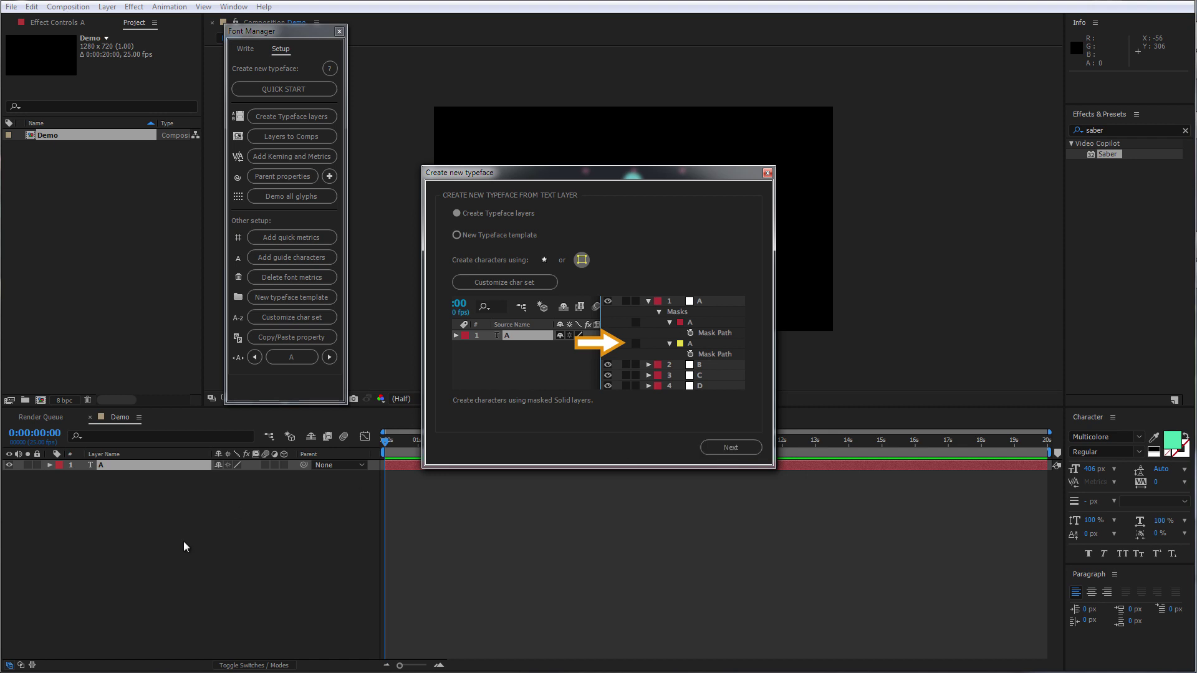
left_click_drag(168, 516, 116, 470)
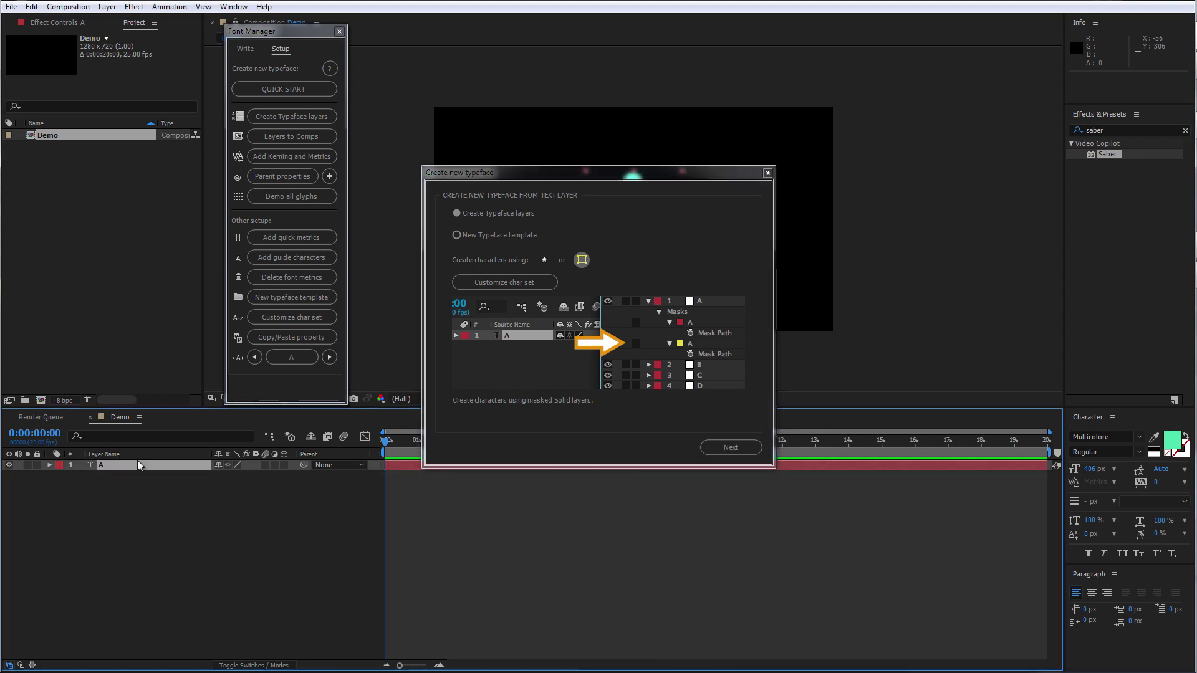
left_click(724, 449)
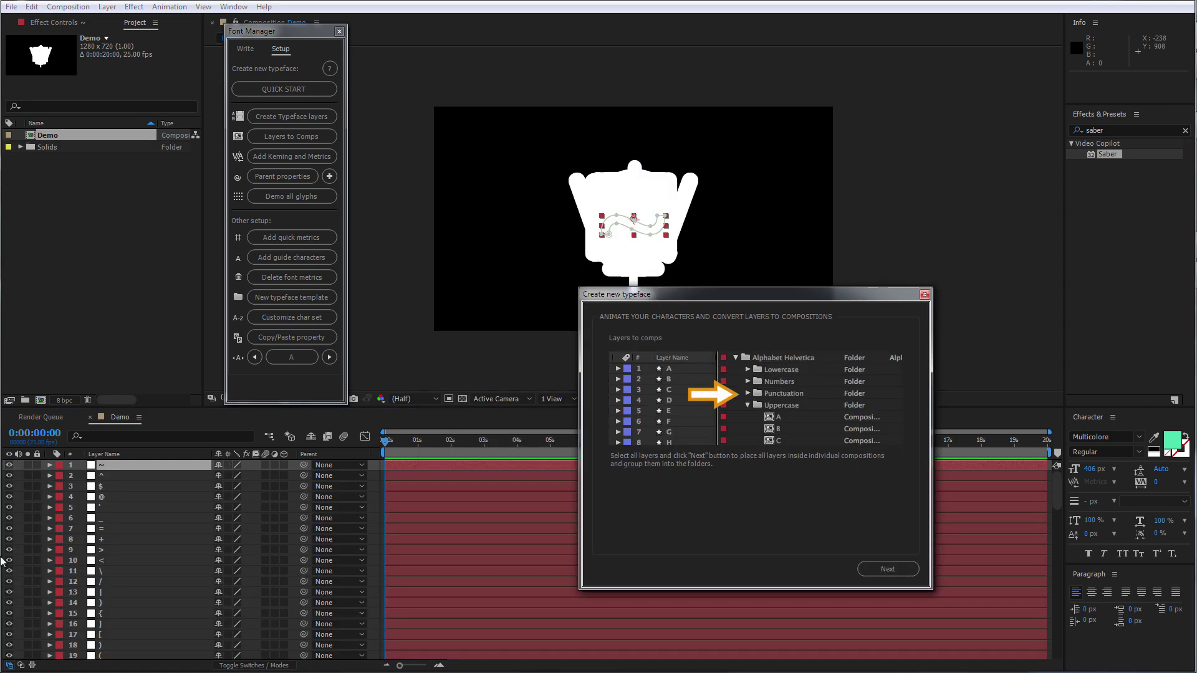
Select only the generated A letter layer and show its Effect Controls
key("ctrl+a")
scroll(178, 619, "down", 15)
left_click(103, 644)
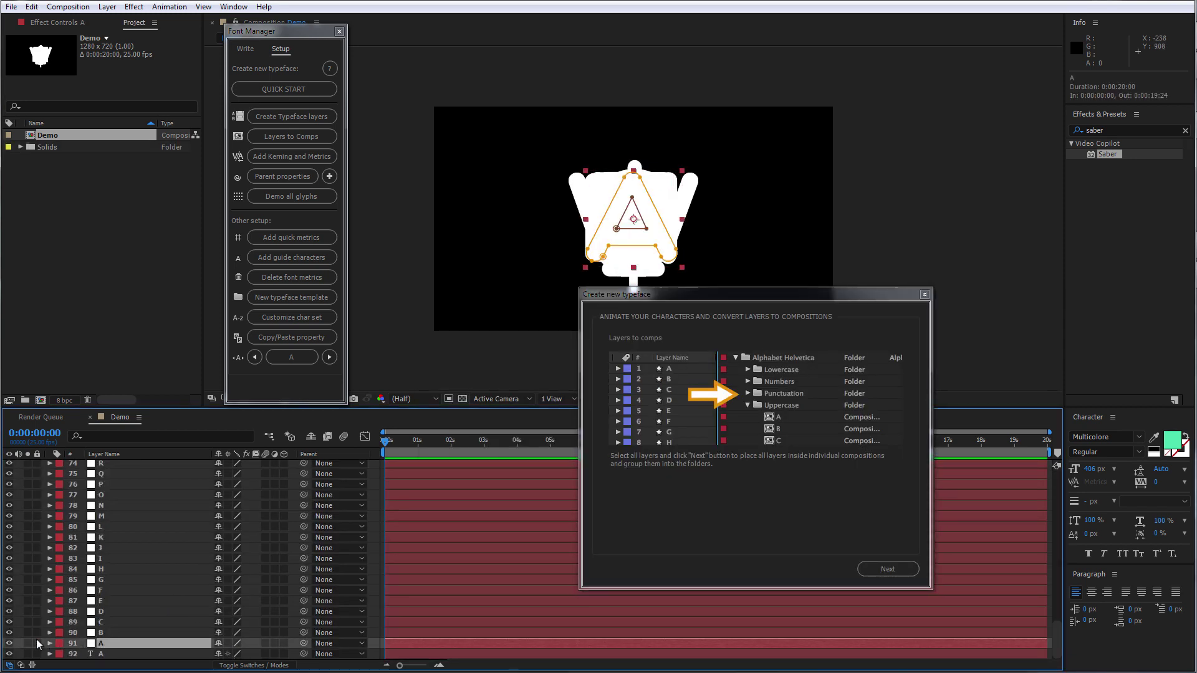
left_click(66, 22)
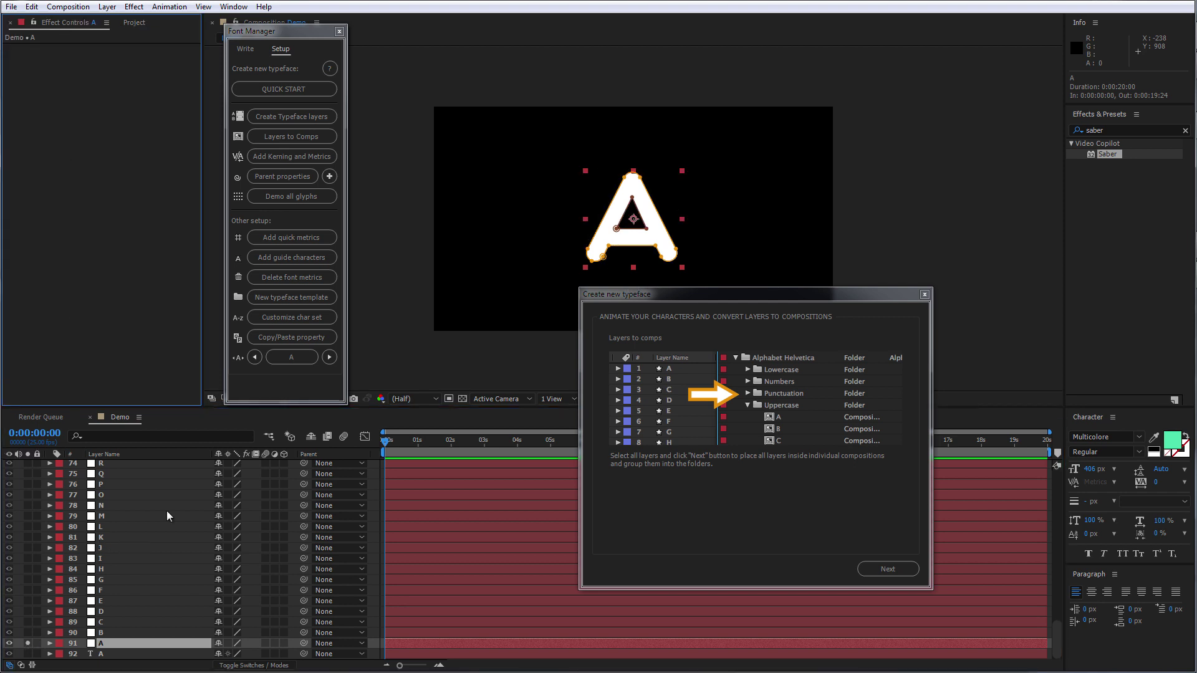
Apply Saber to the A layer and set its composite setting to Transparent
double_click(1109, 155)
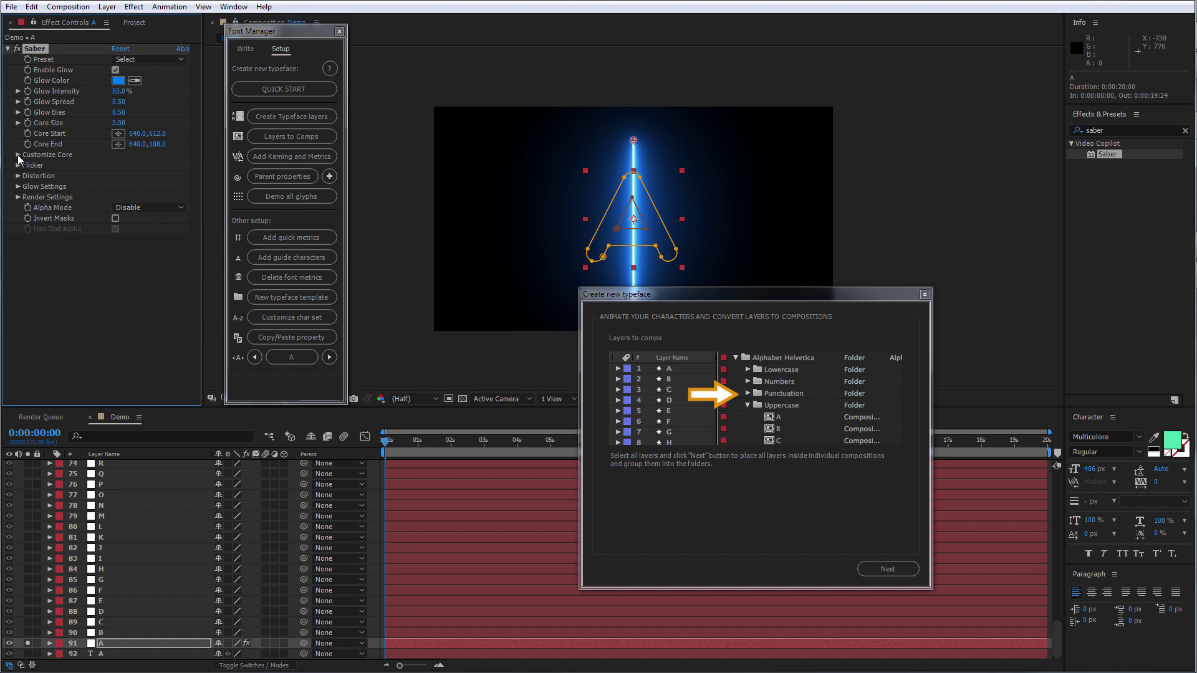
left_click(18, 196)
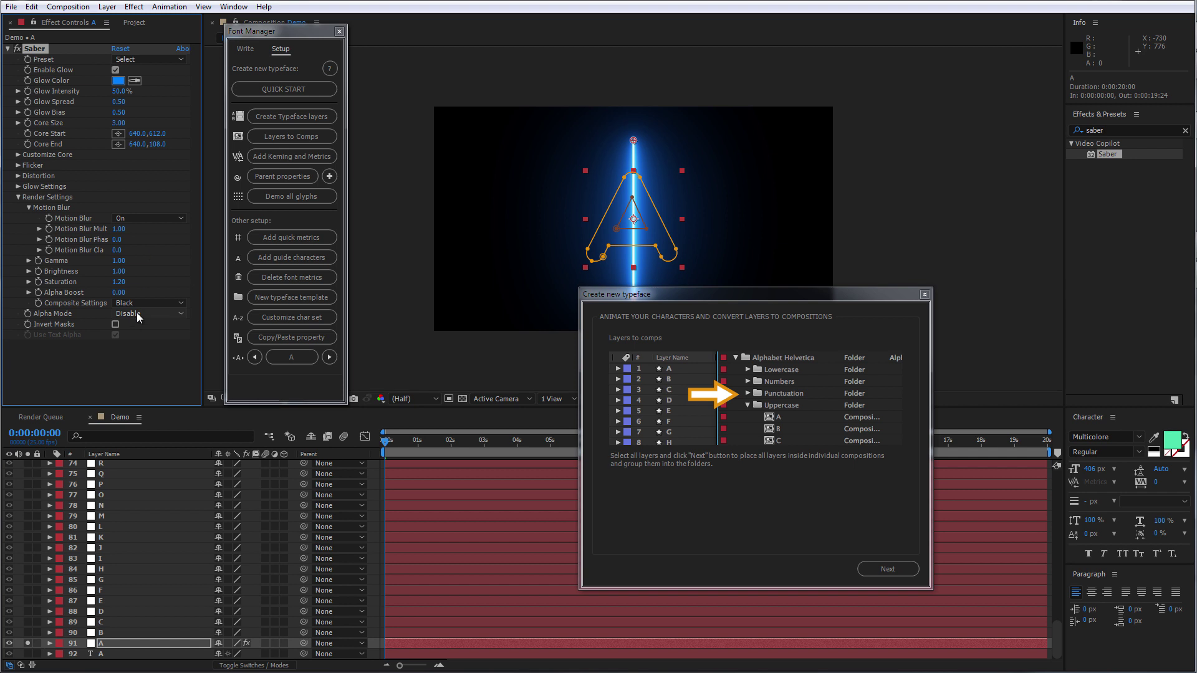
left_click(144, 304)
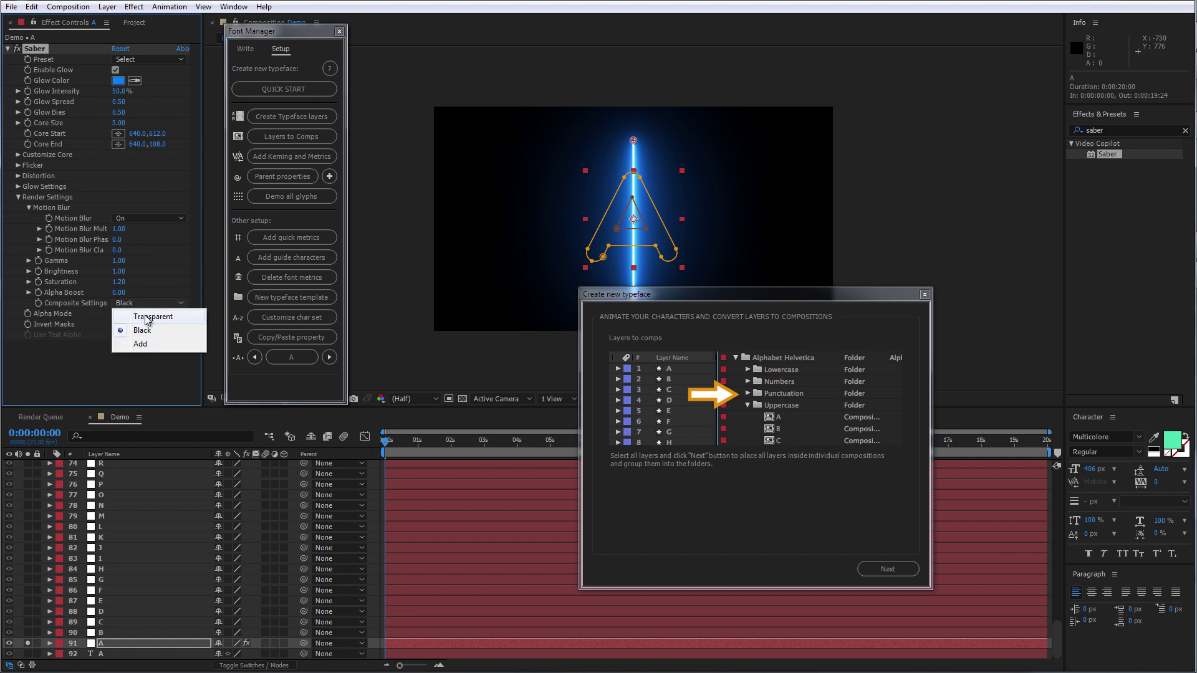
left_click(134, 311)
left_click(18, 197)
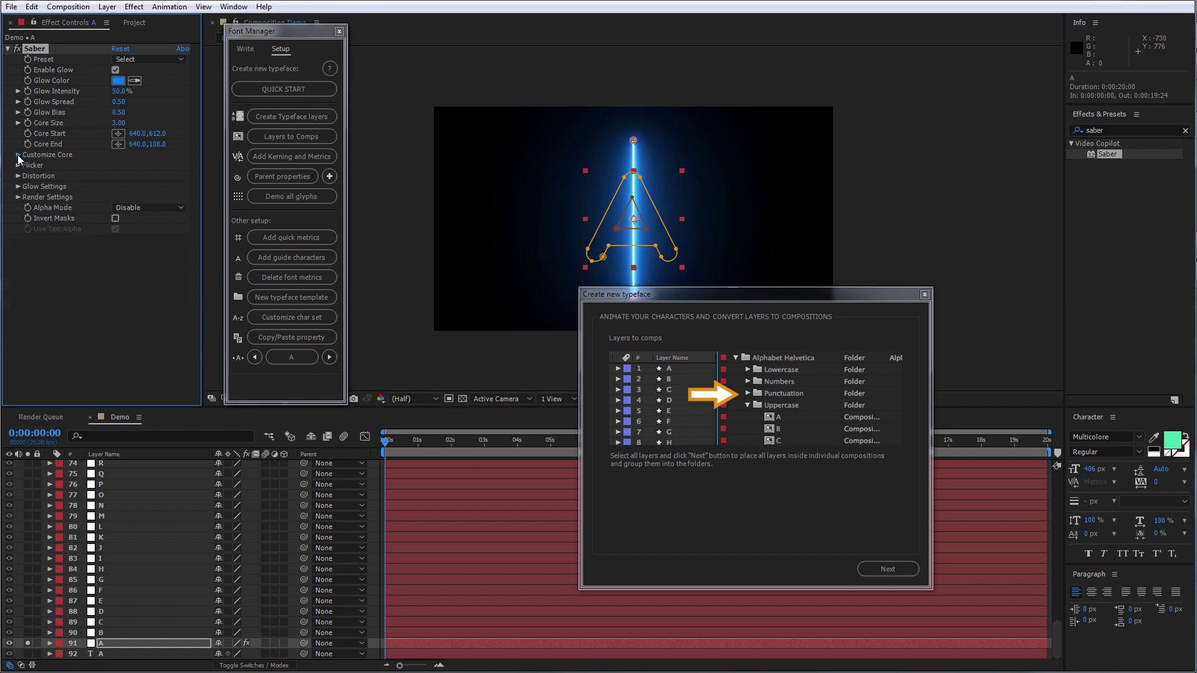
Set Saber's core type to Layer Masks and apply the Burning preset
left_click(18, 155)
left_click(150, 166)
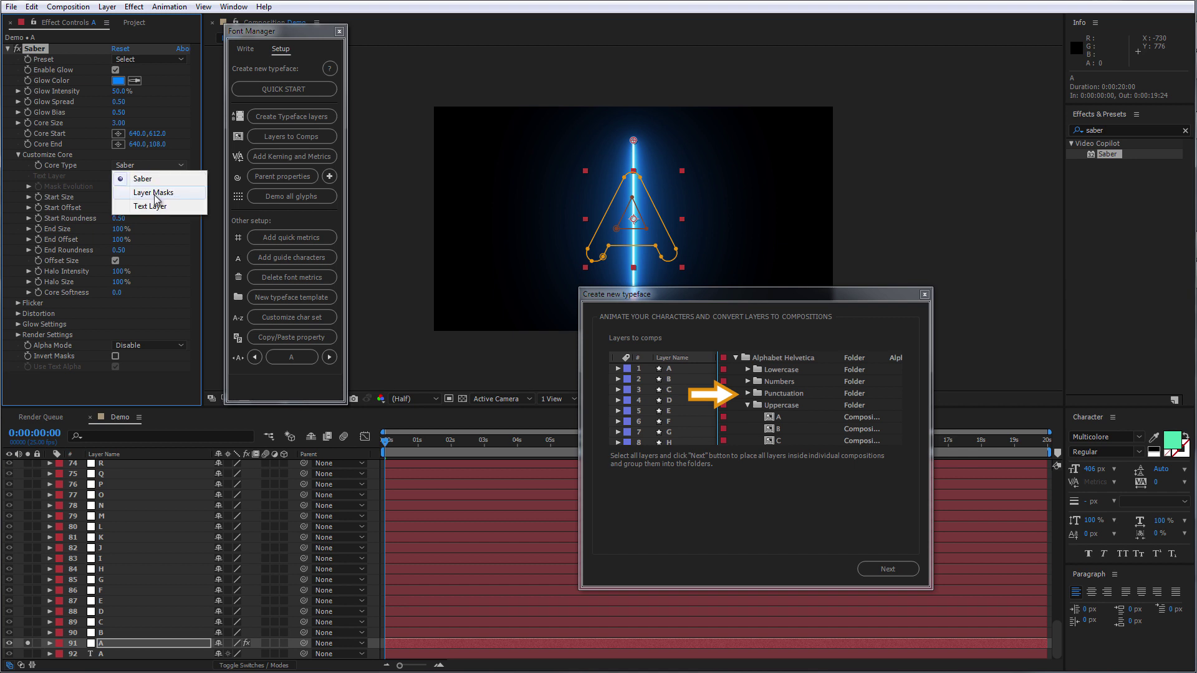
left_click(155, 193)
left_click(137, 58)
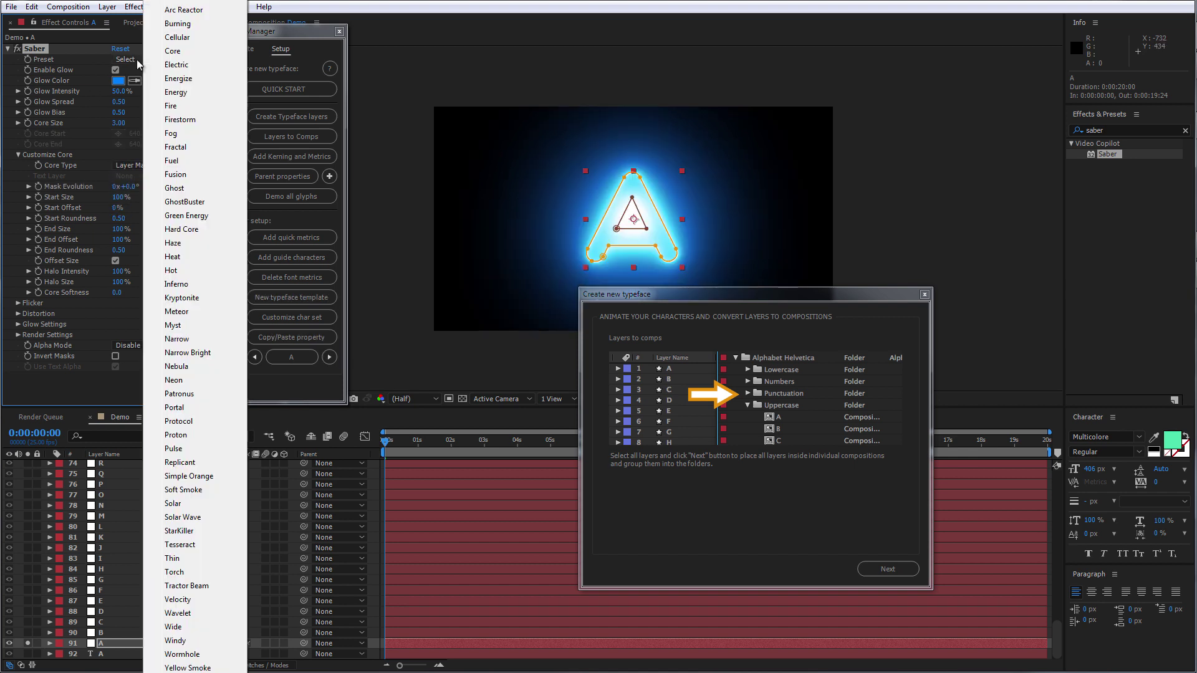
left_click(184, 24)
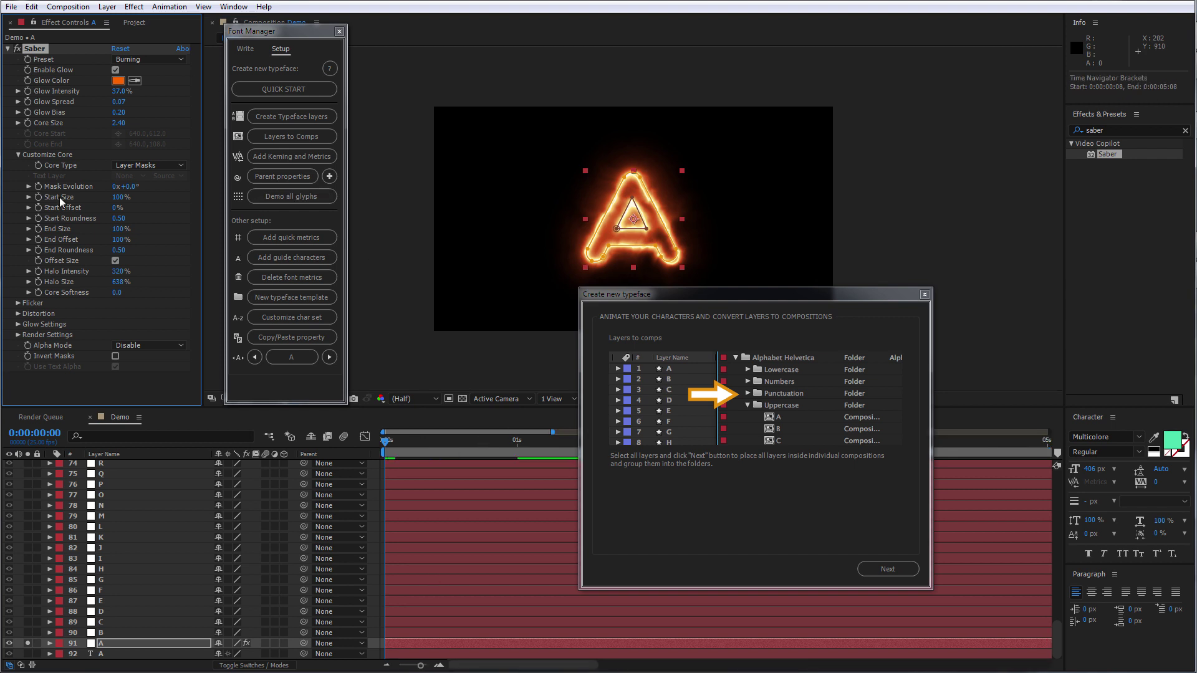
Keyframe the A's Saber Start Size and End Size at 100% at 1 second
key("e")
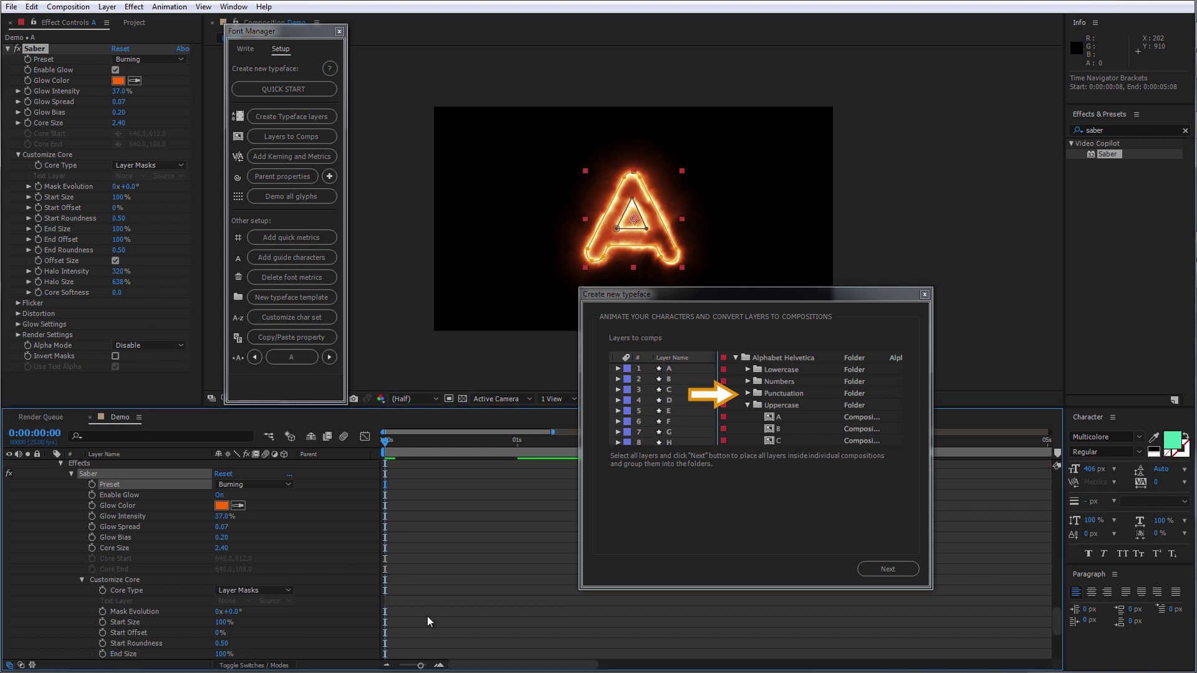
scroll(384, 604, "down", 2)
scroll(384, 604, "down", 3)
left_click(129, 495)
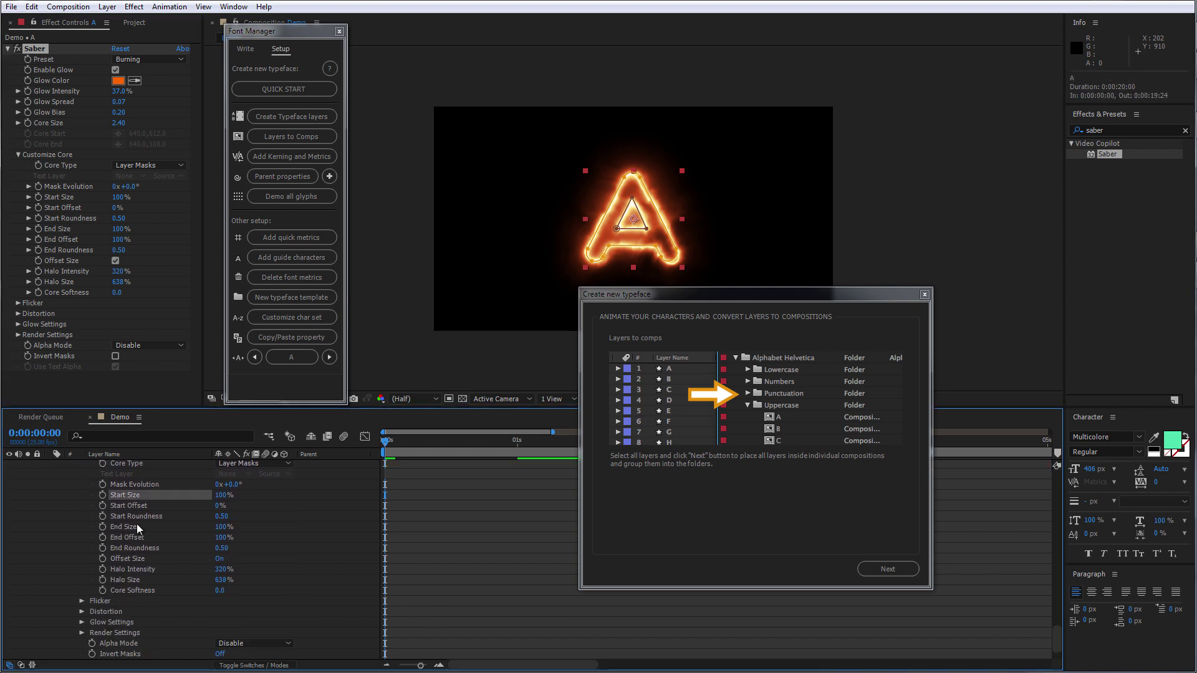
left_click(137, 527, "ctrl")
left_click(516, 444)
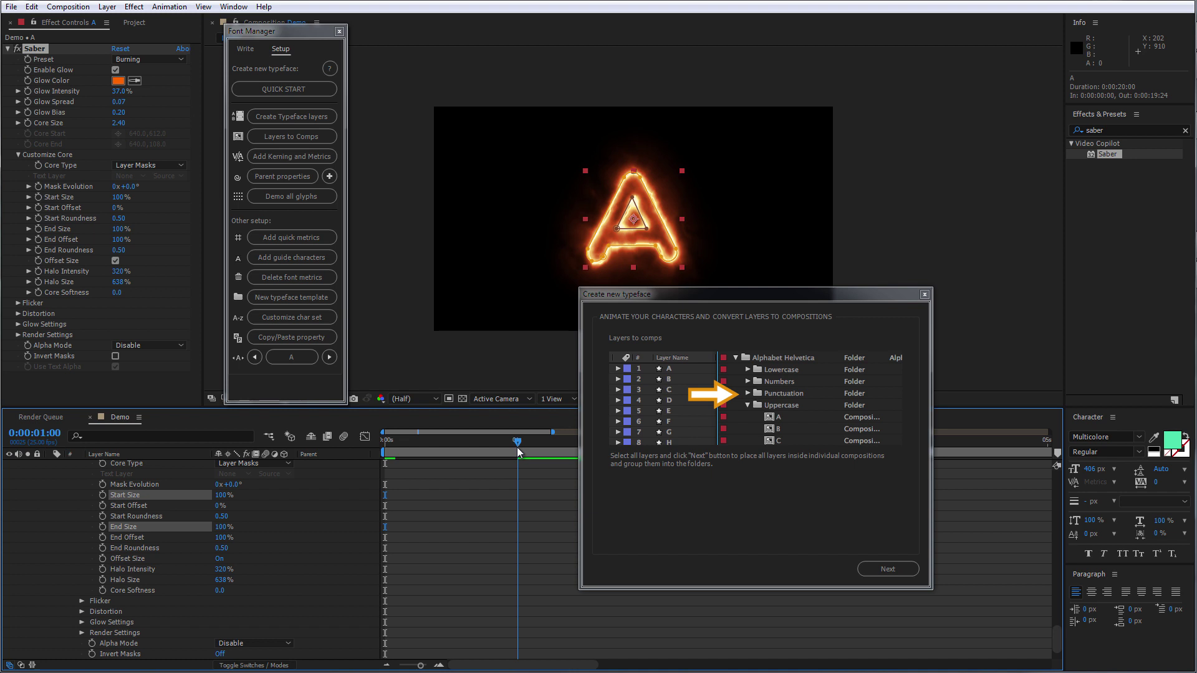
left_click(103, 526)
Set Start Size and End Size to 0% at frame zero, then scrub to check the ignition
left_click_drag(408, 442, 384, 443)
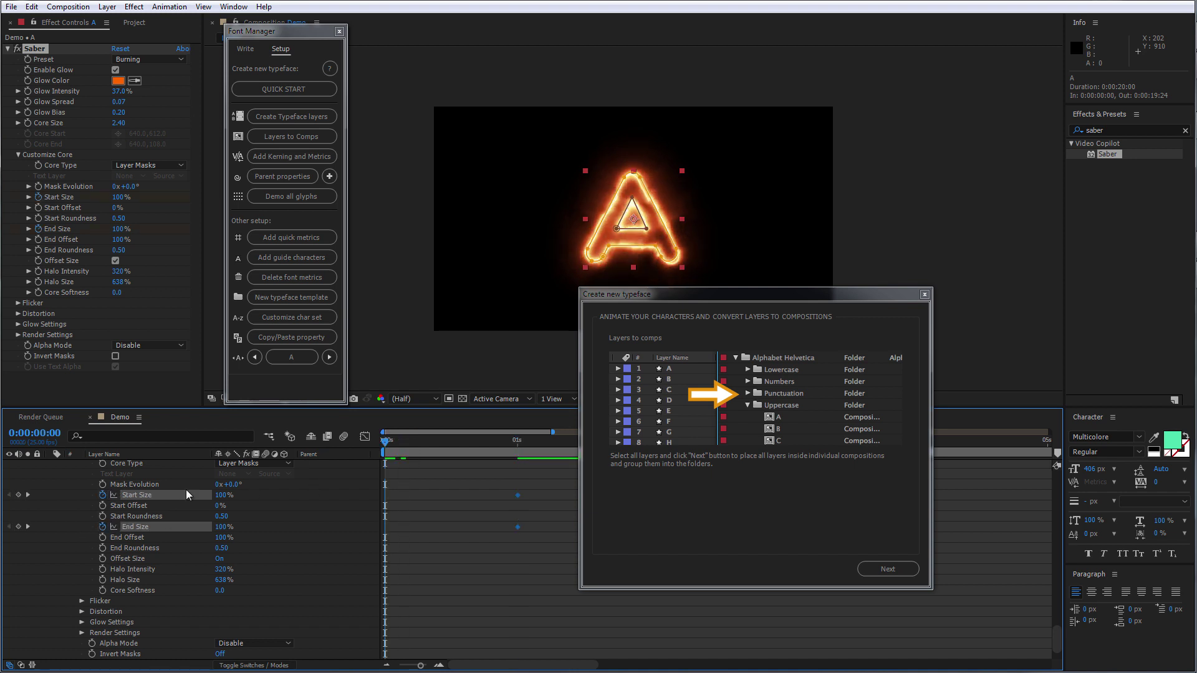
left_click_drag(235, 525, 76, 527)
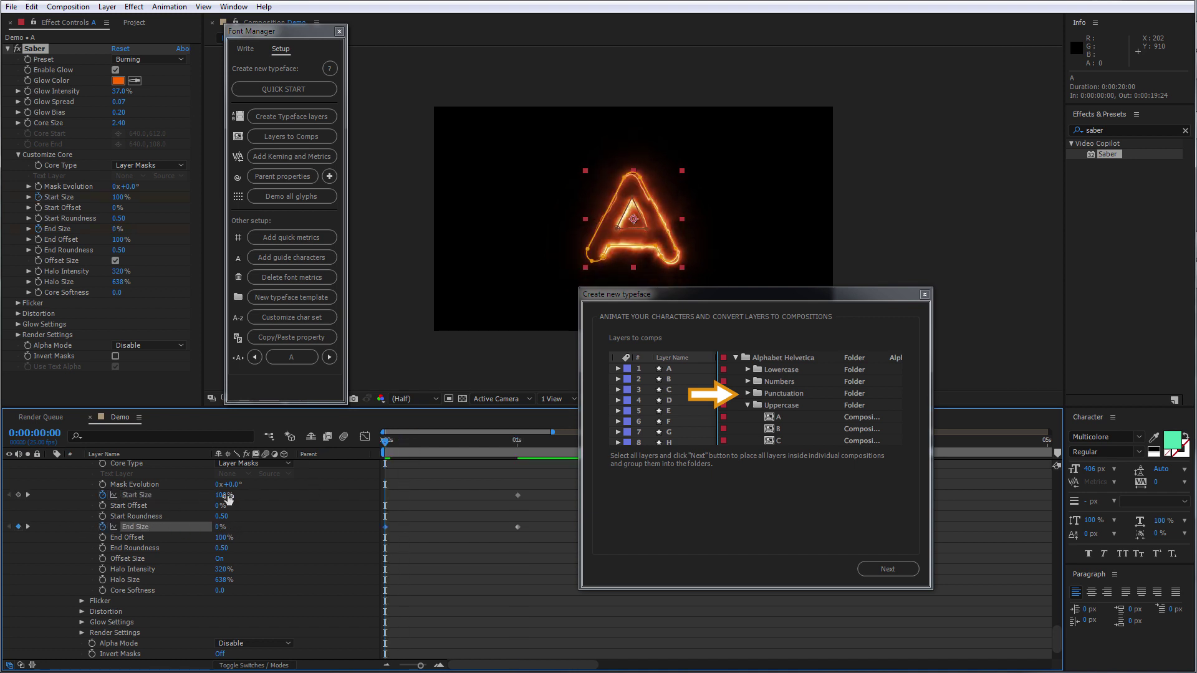
left_click_drag(223, 495, 84, 492)
left_click(341, 515)
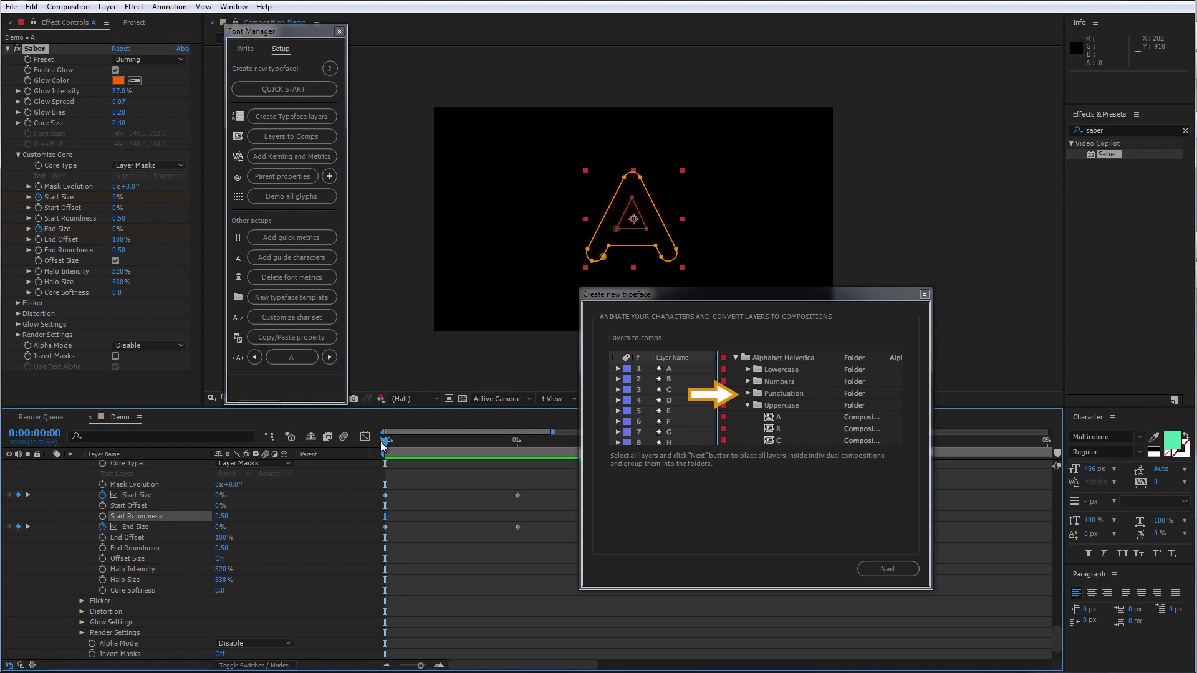
left_click_drag(385, 441, 274, 495)
scroll(316, 551, "up", 8)
Copy the A layer's Saber effect and paste it onto all the letter layers
left_click(125, 566)
key("u")
key("u")
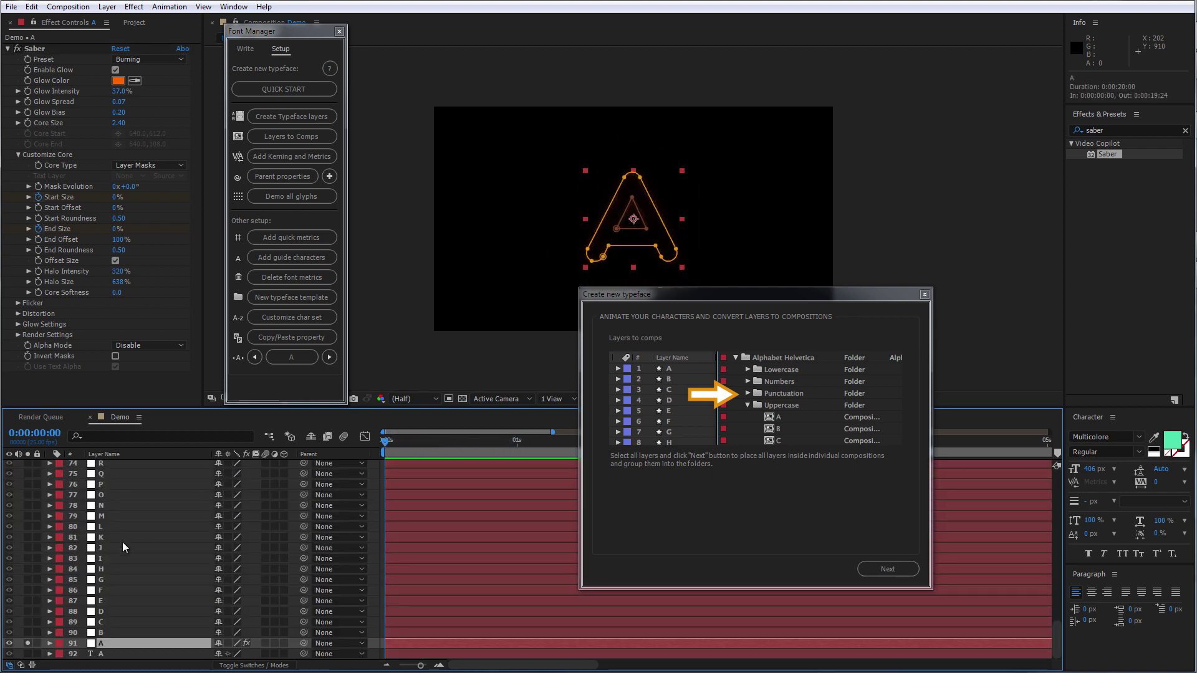
left_click(32, 49)
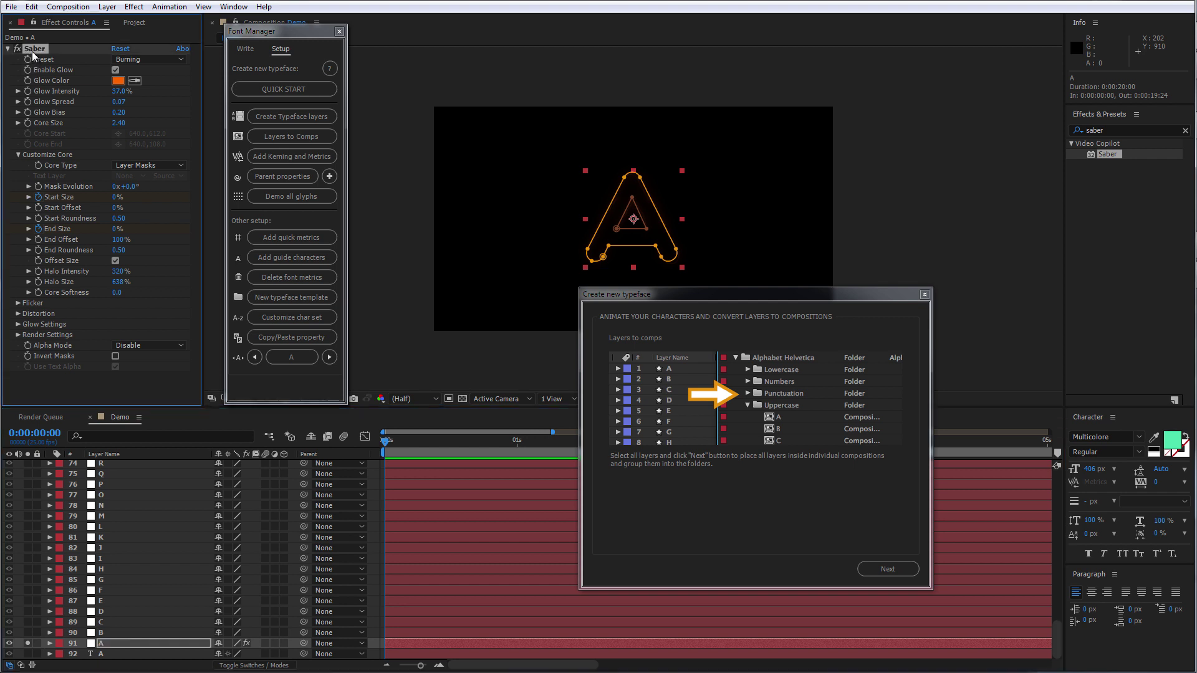
left_click(114, 634)
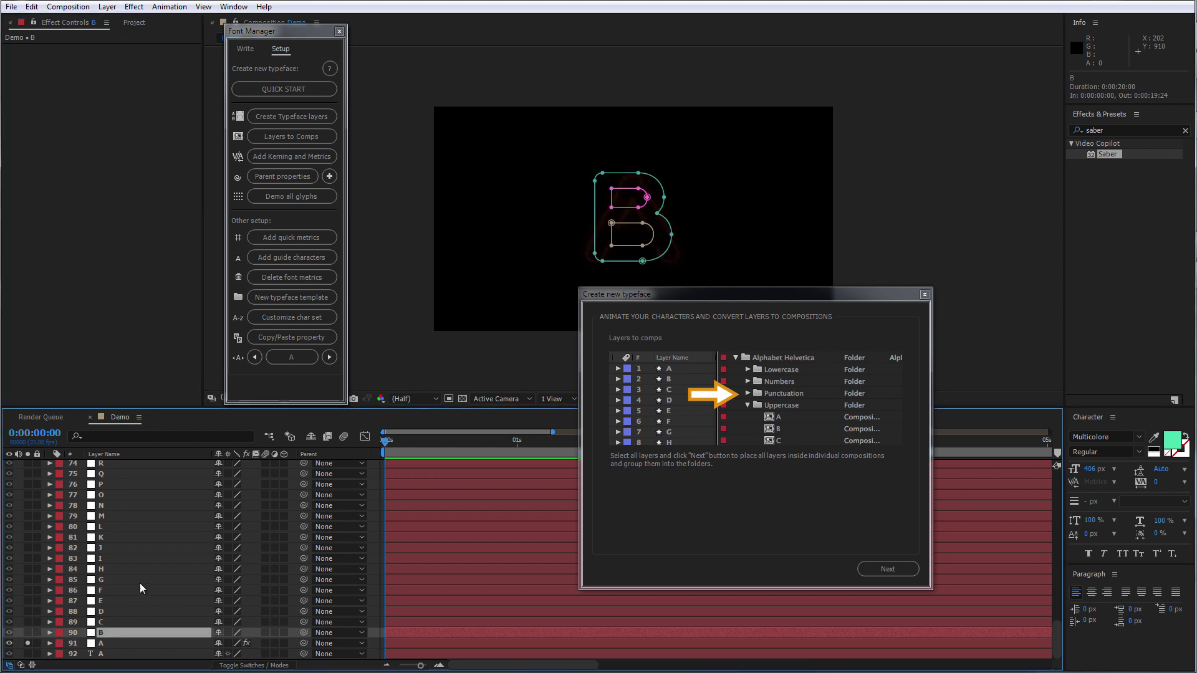
scroll(156, 529, "up", 15)
key("ctrl+a")
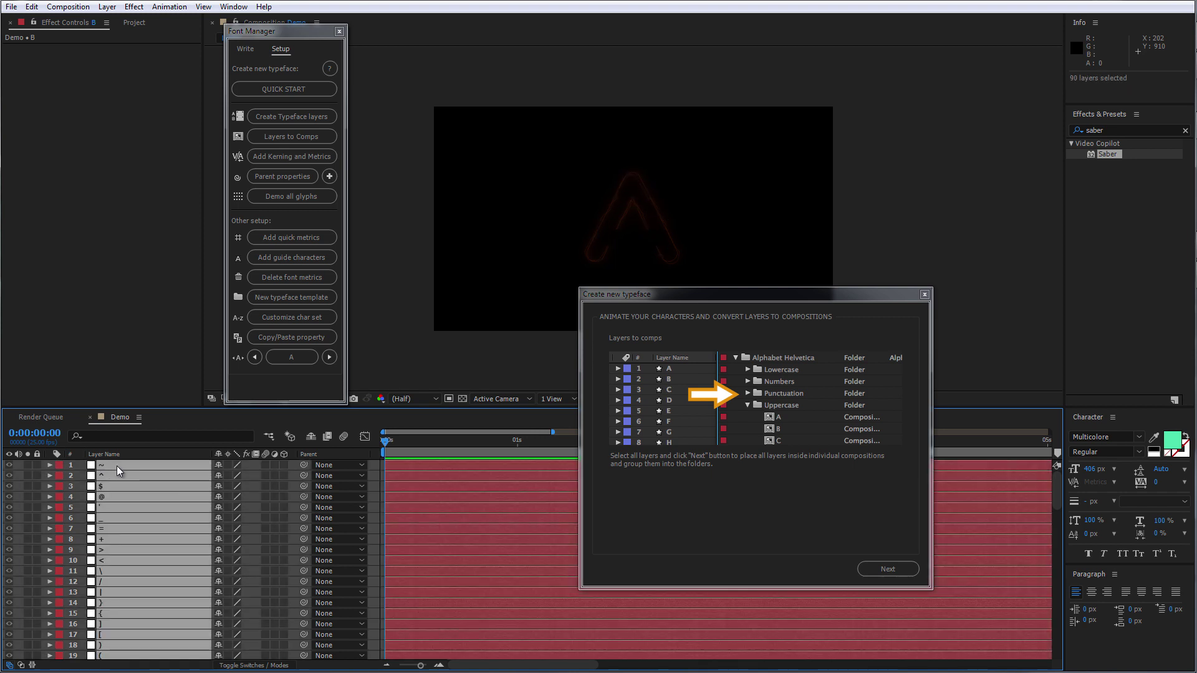
key("ctrl+v")
scroll(119, 595, "down", 15)
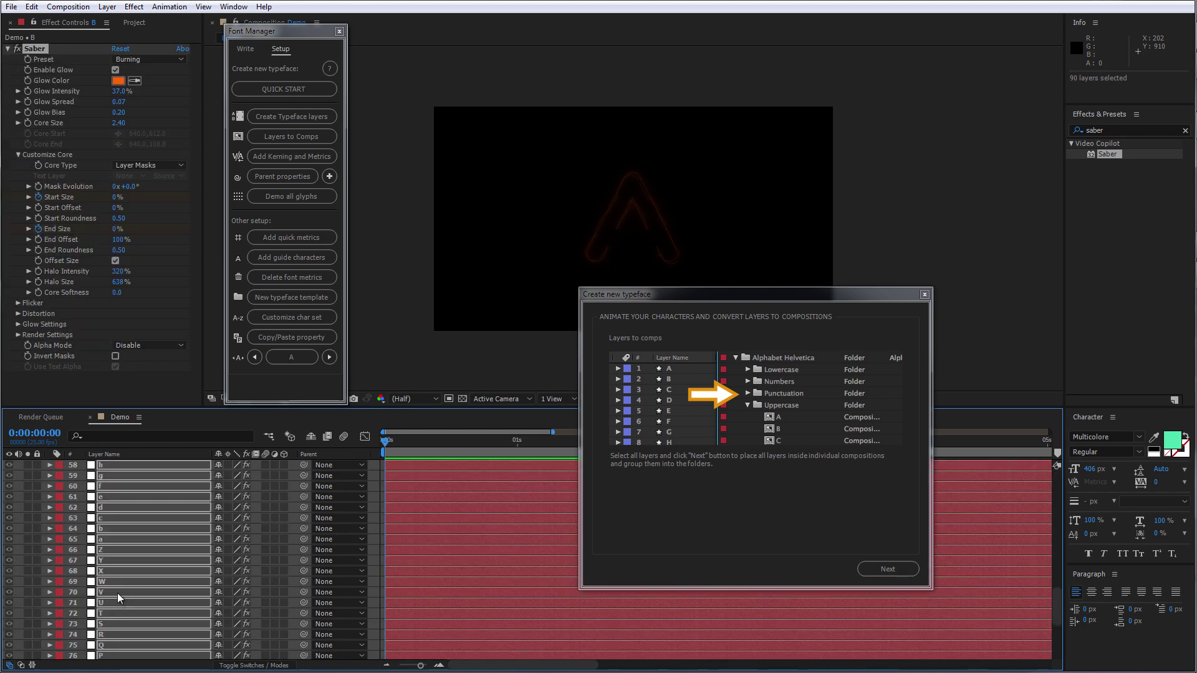
left_click(106, 642, "ctrl")
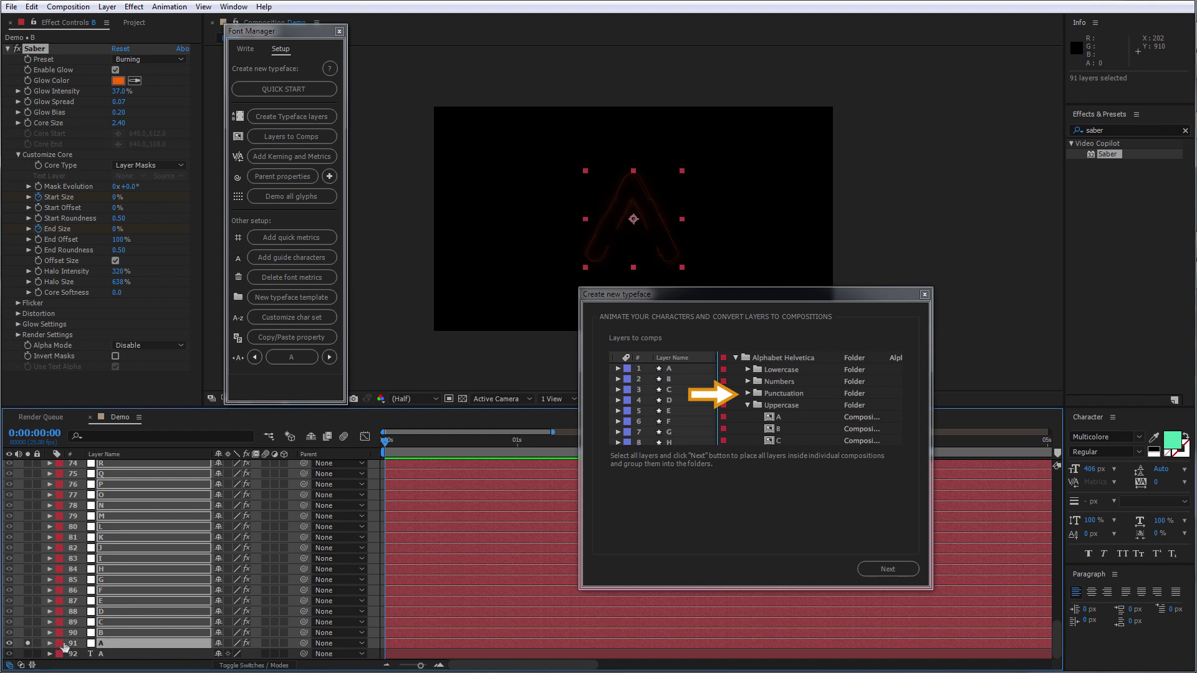
Unsolo the A layer, continue the wizard, and name the new typeface 'test'
left_click(27, 643)
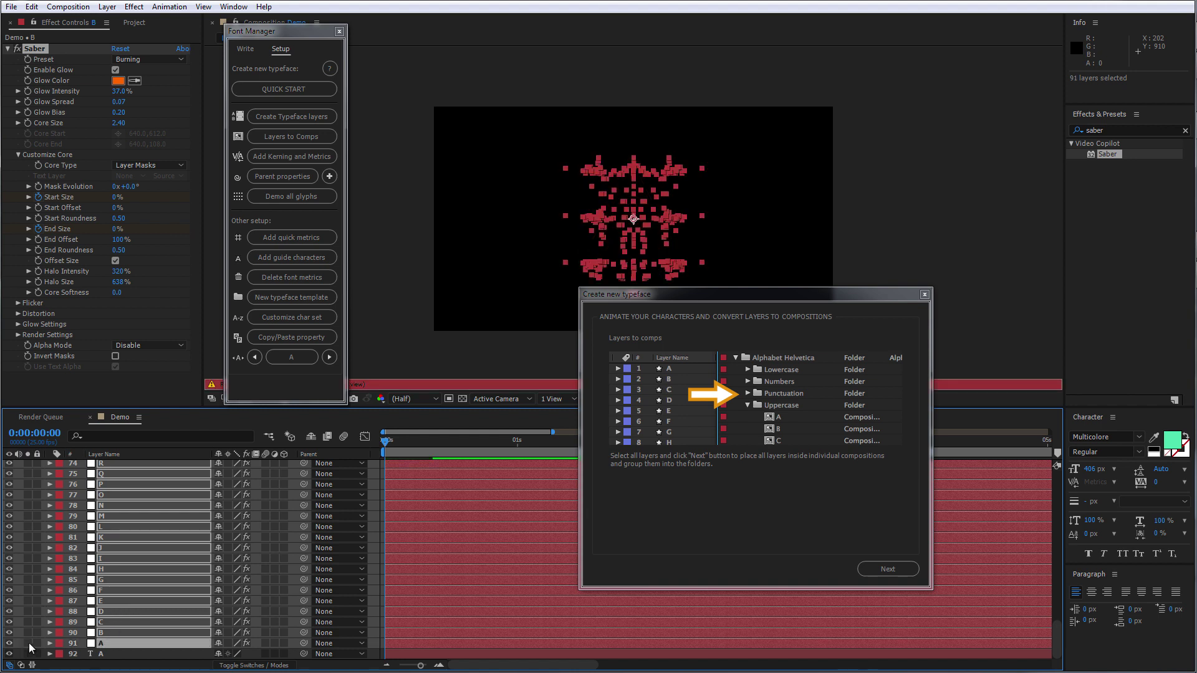
left_click(886, 569)
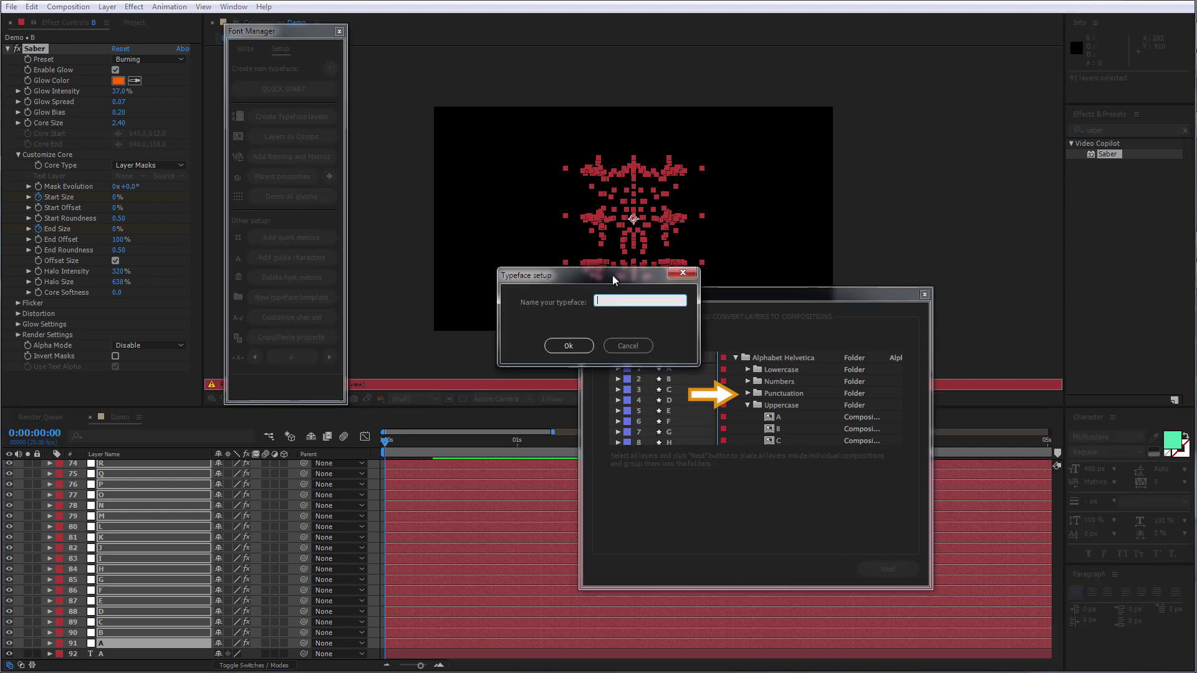
left_click_drag(614, 281, 496, 307)
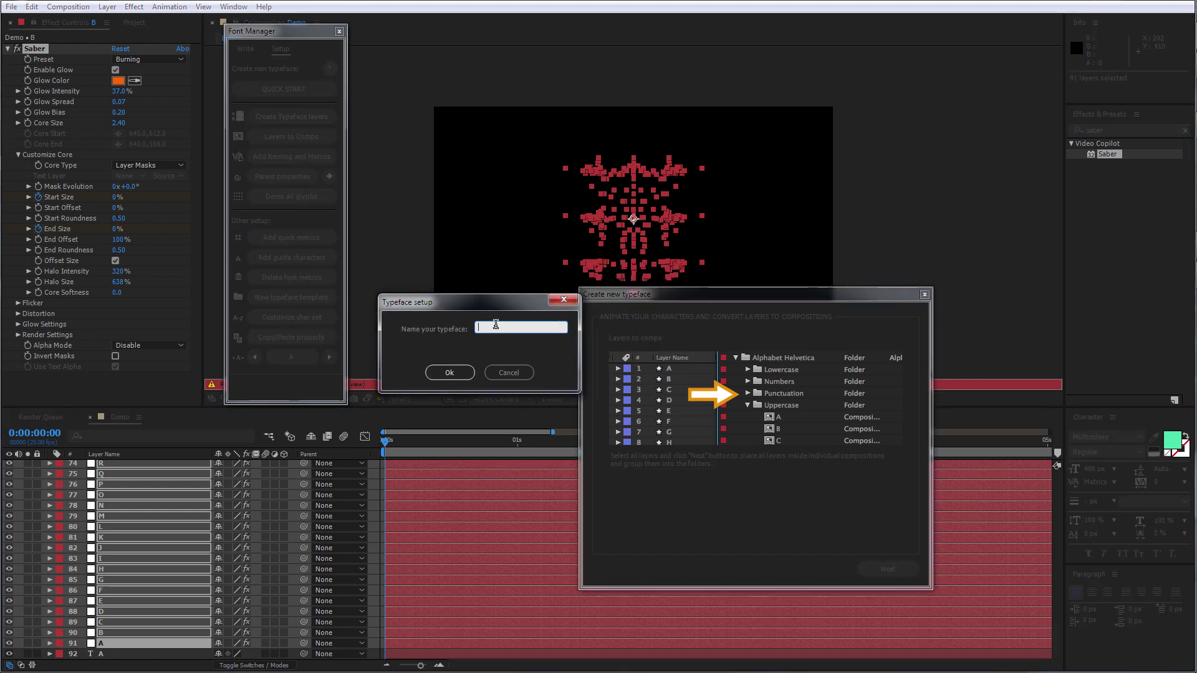
type("test")
left_click(458, 372)
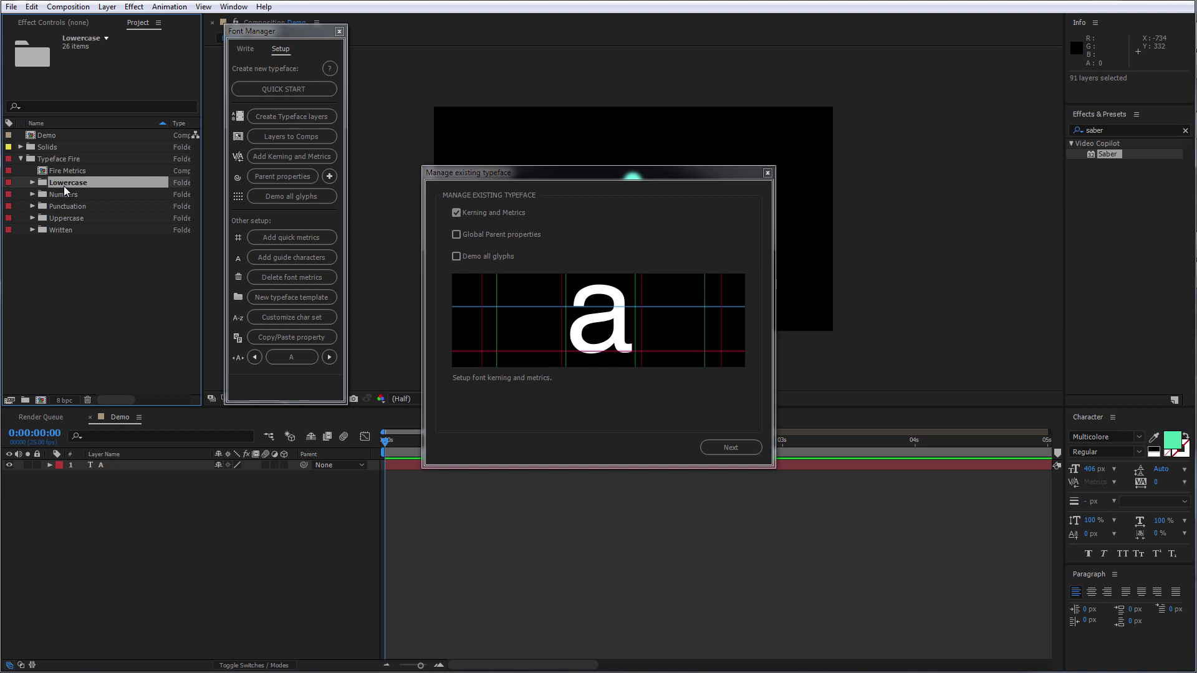
Enable Global Parent properties and add quick metrics to the typeface
double_click(66, 184)
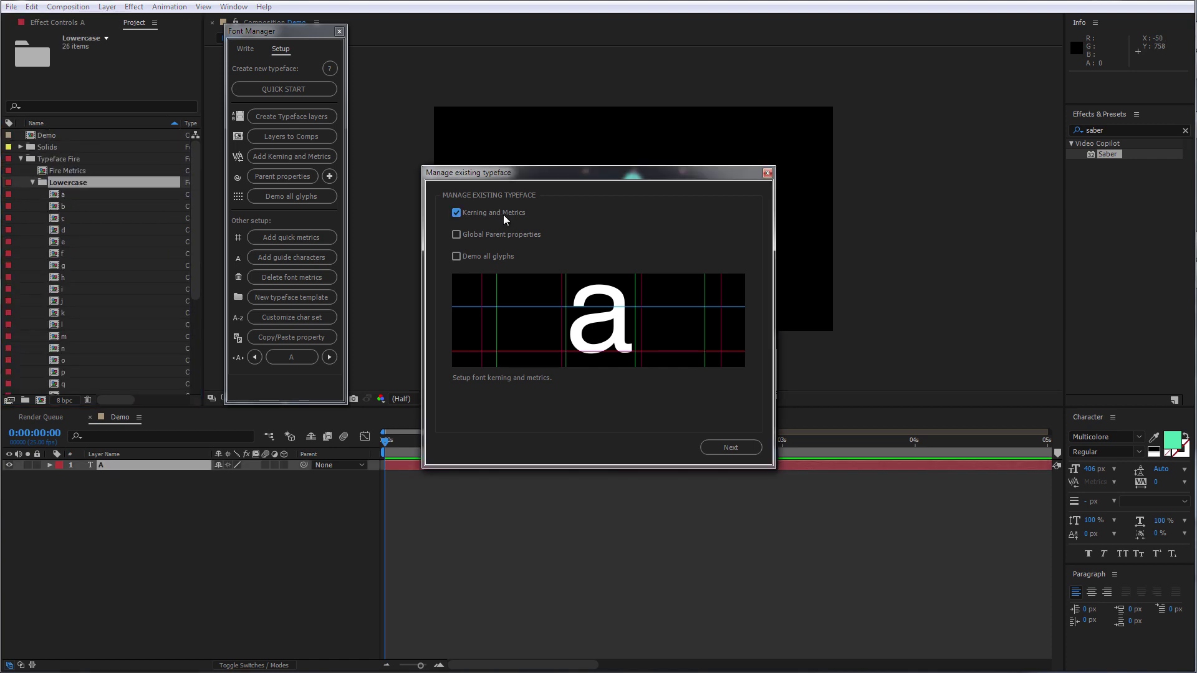
left_click(500, 237)
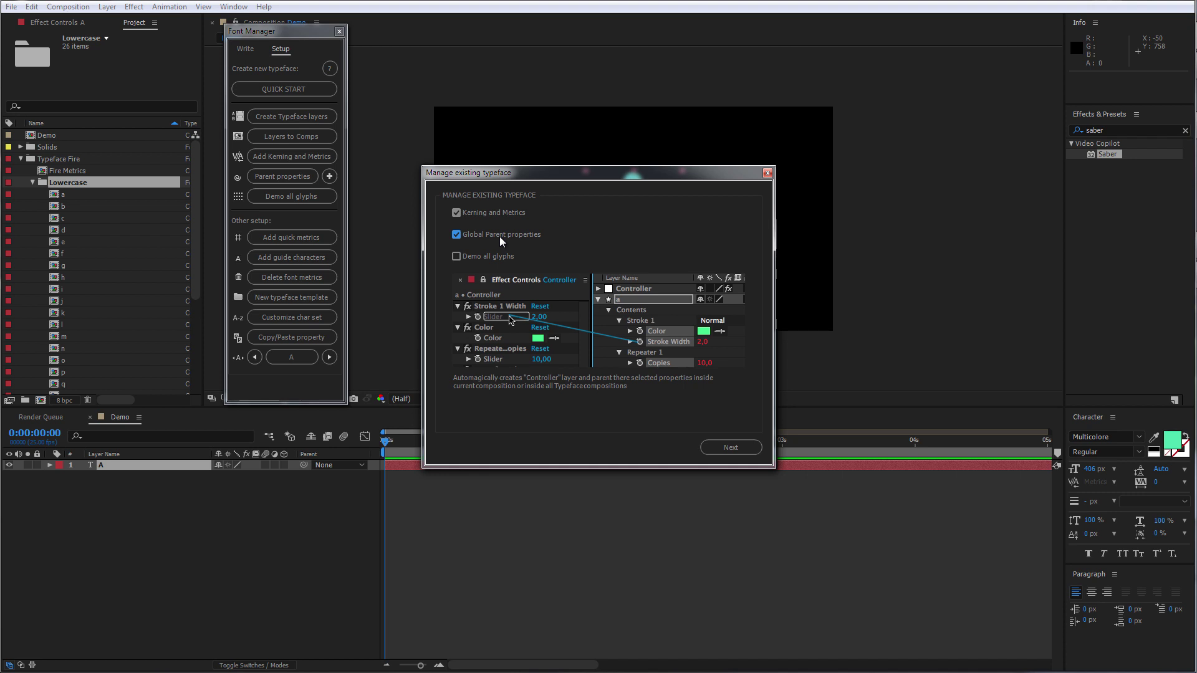
left_click(728, 449)
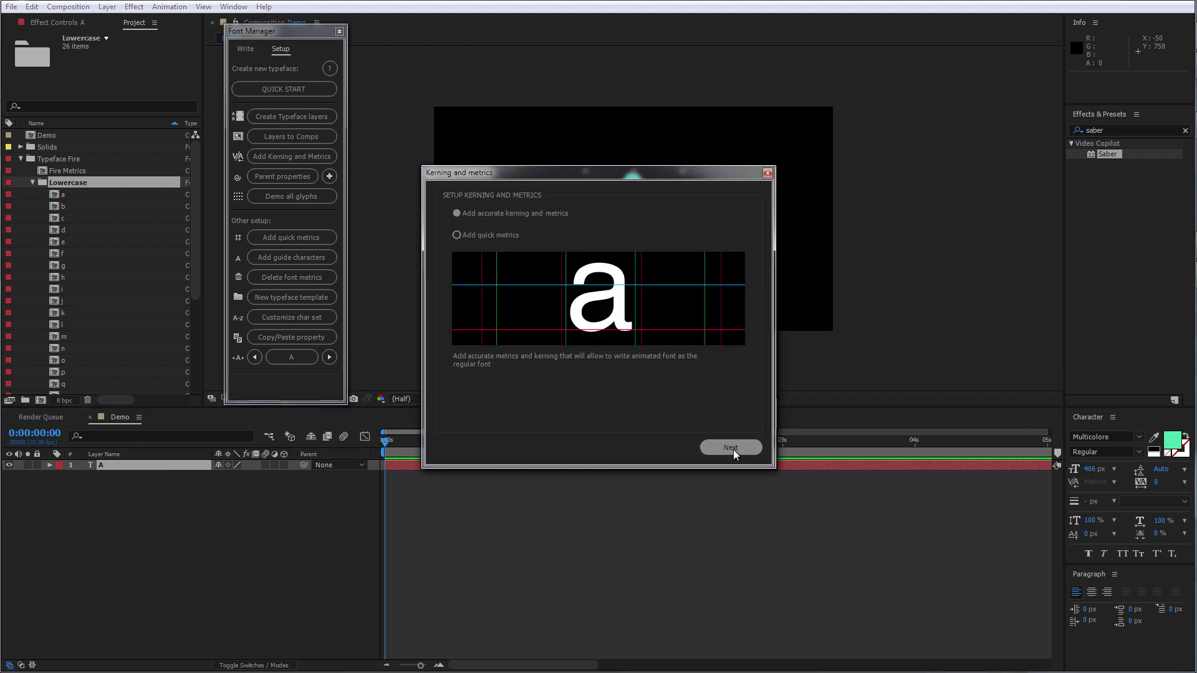
left_click(478, 237)
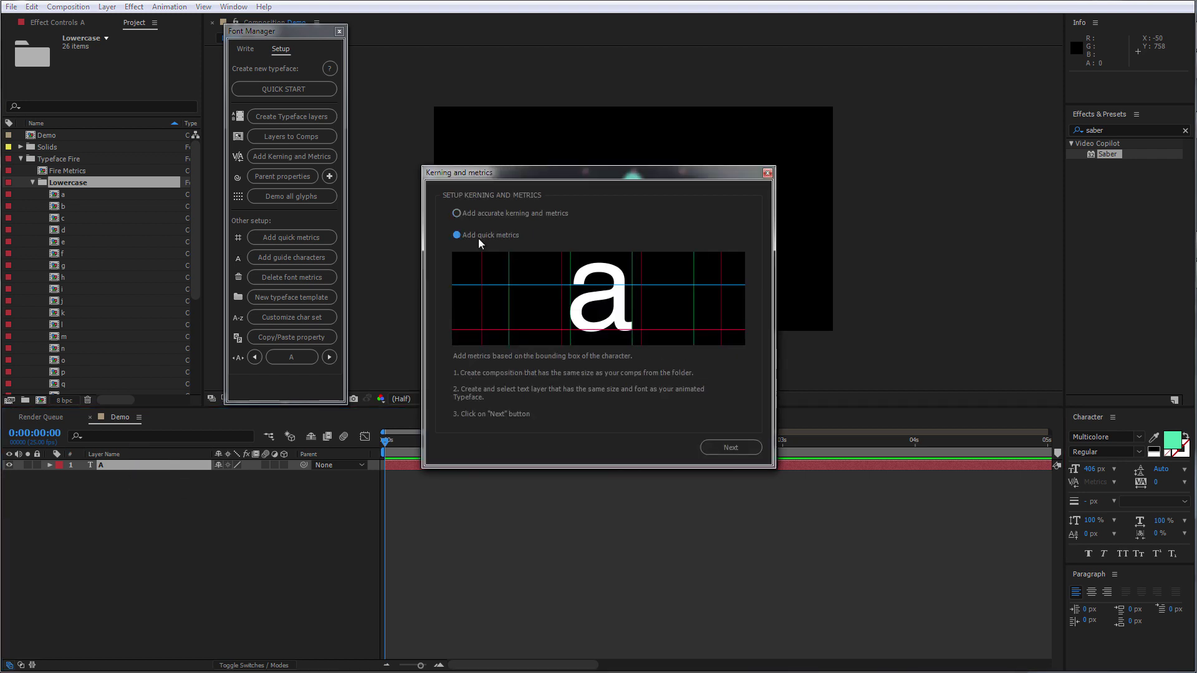
left_click(721, 450)
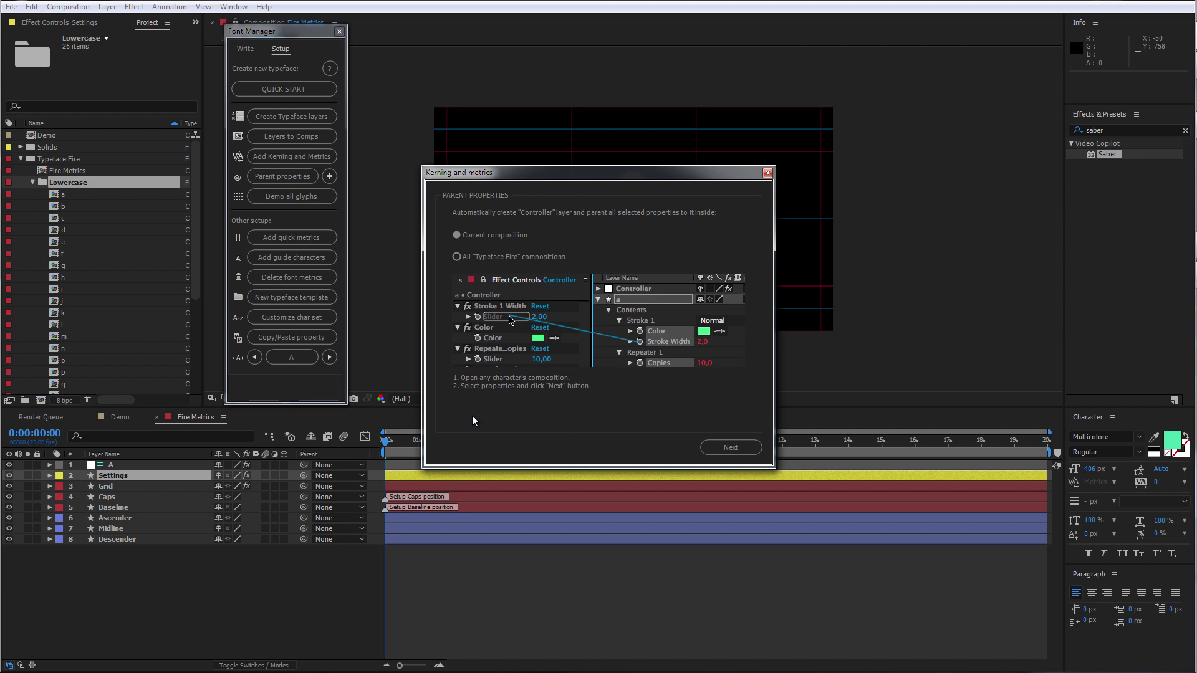
Open the lowercase a comp, preview its fire animation, and expand its Saber properties
double_click(67, 197)
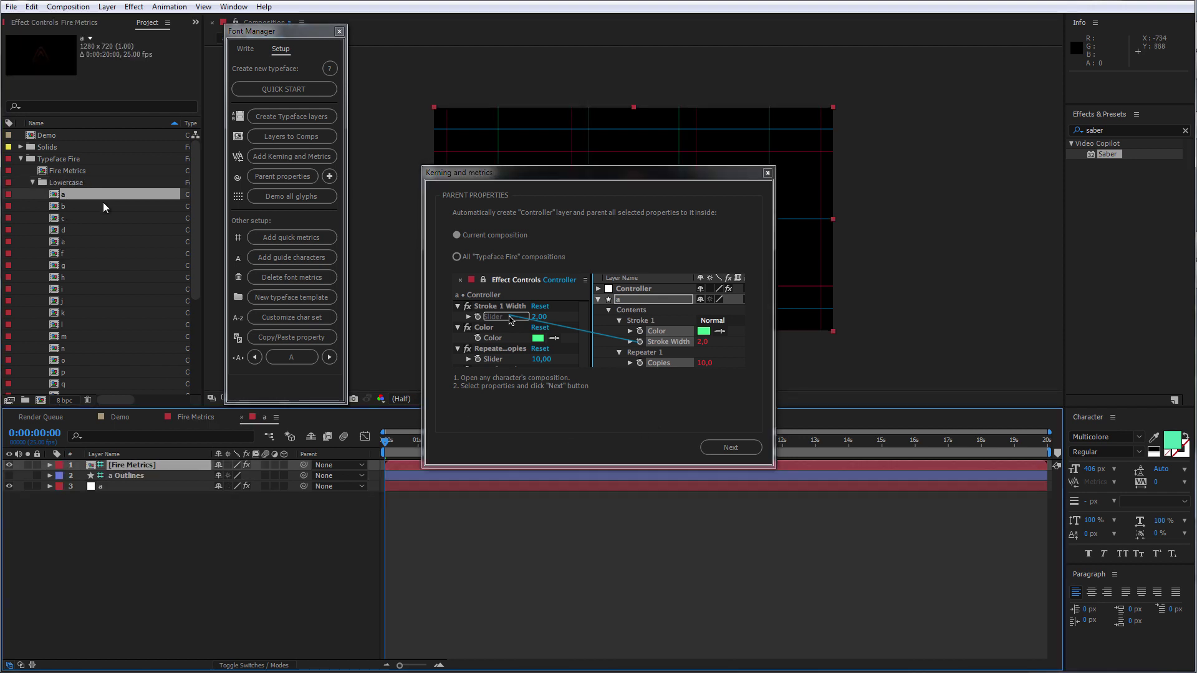
left_click_drag(519, 177, 674, 295)
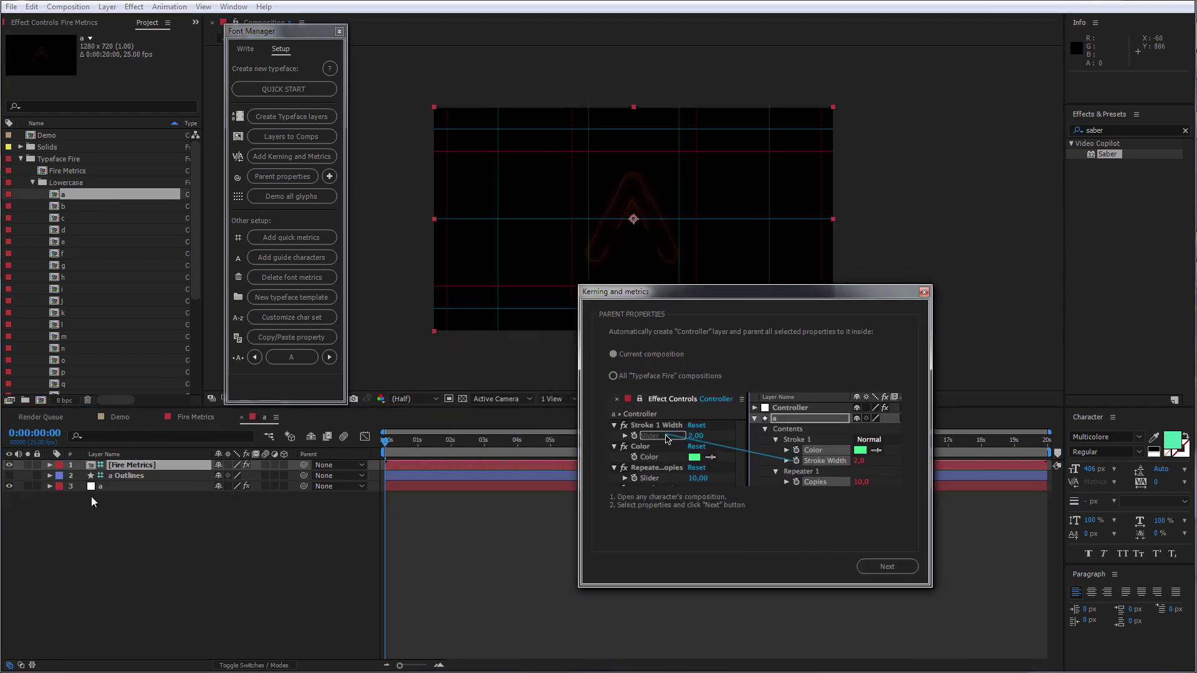
left_click(119, 487)
key("space")
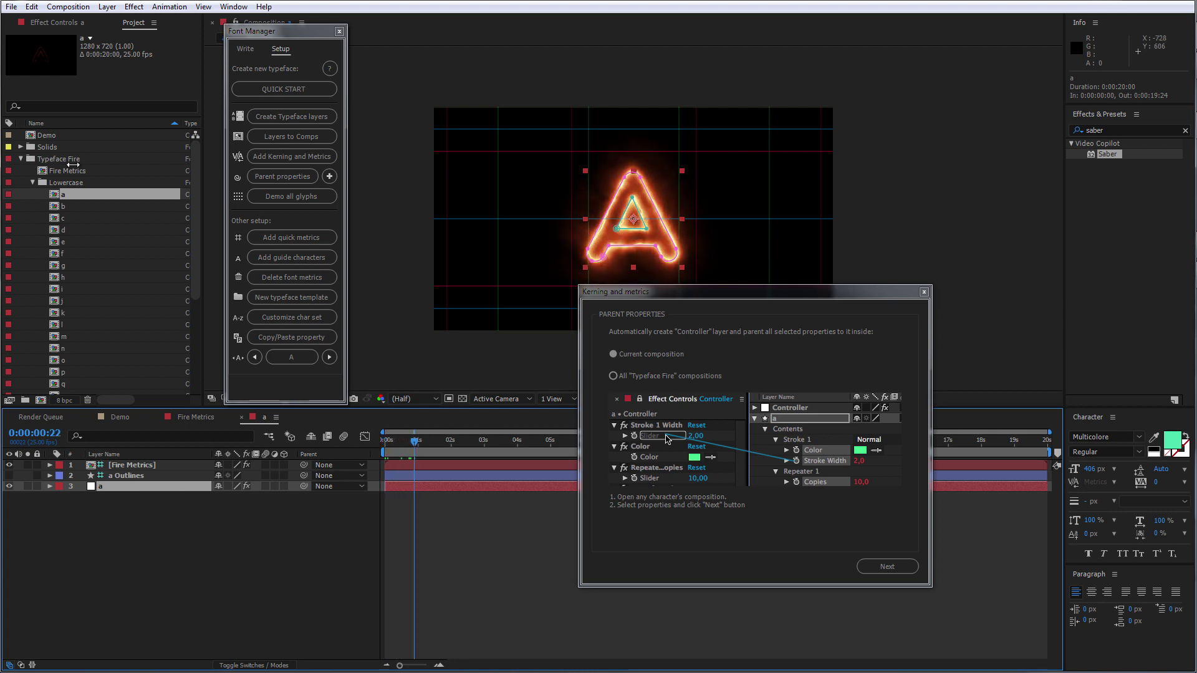
left_click(62, 24)
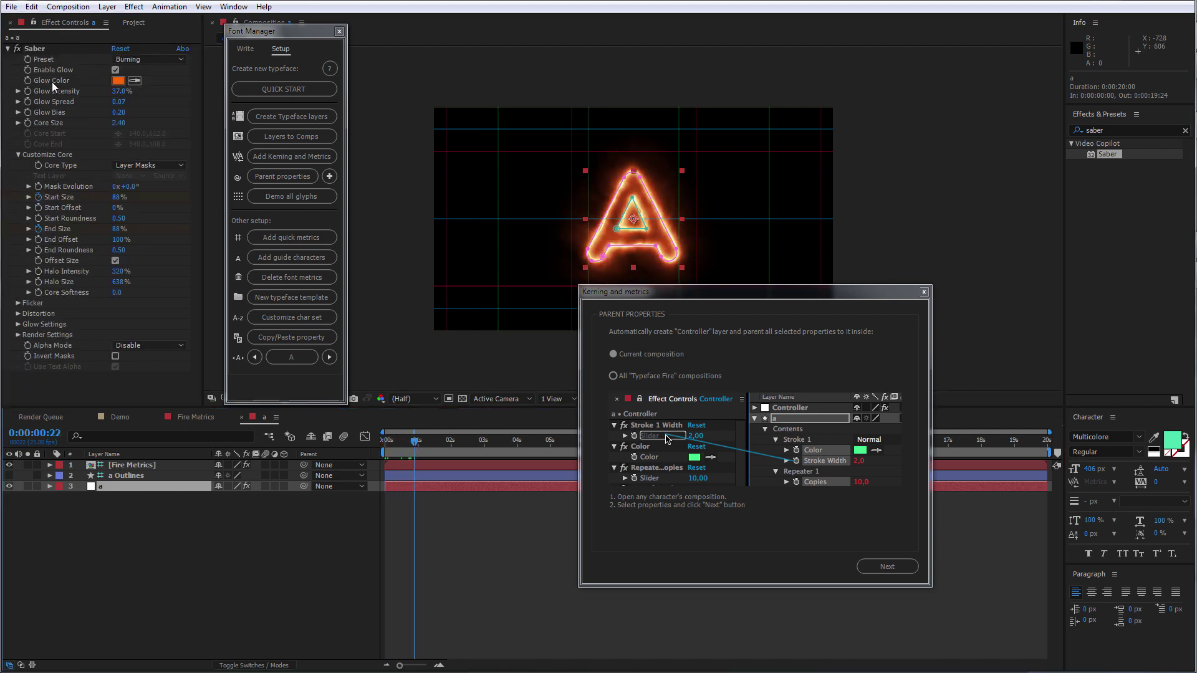
left_click(50, 486)
Parent Glow Color, Intensity, Spread and Bias to a controller across all Typeface Fire comps
left_click(133, 549)
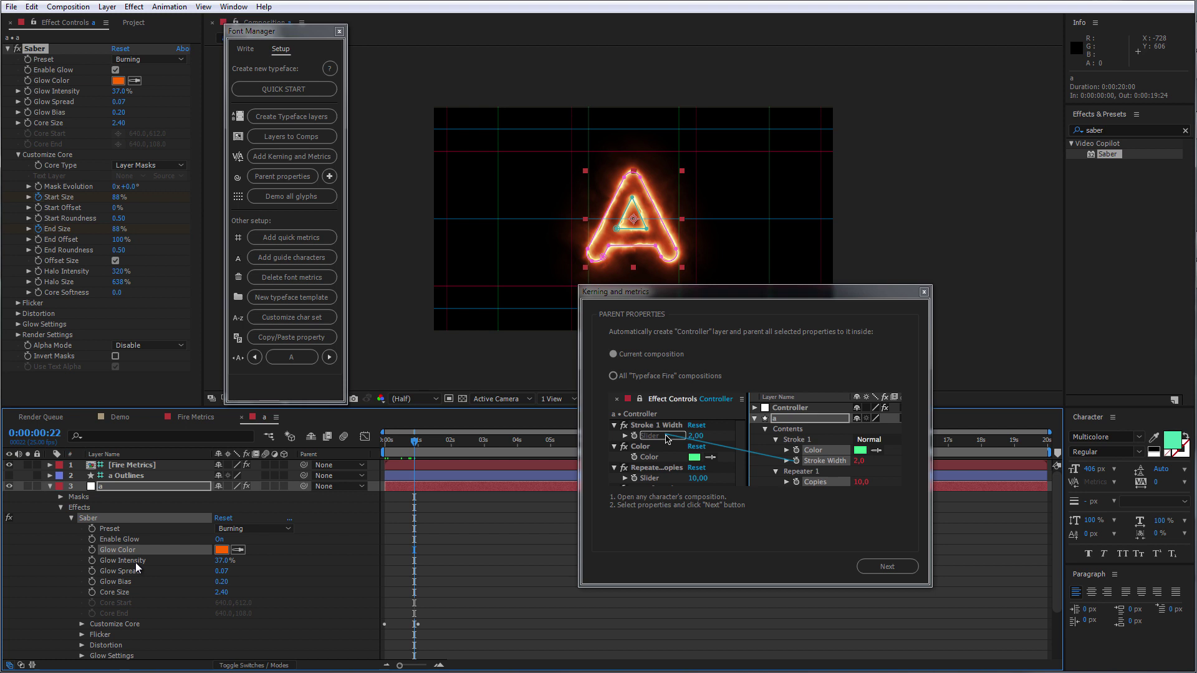
left_click(136, 562, "shift")
left_click(132, 572, "shift")
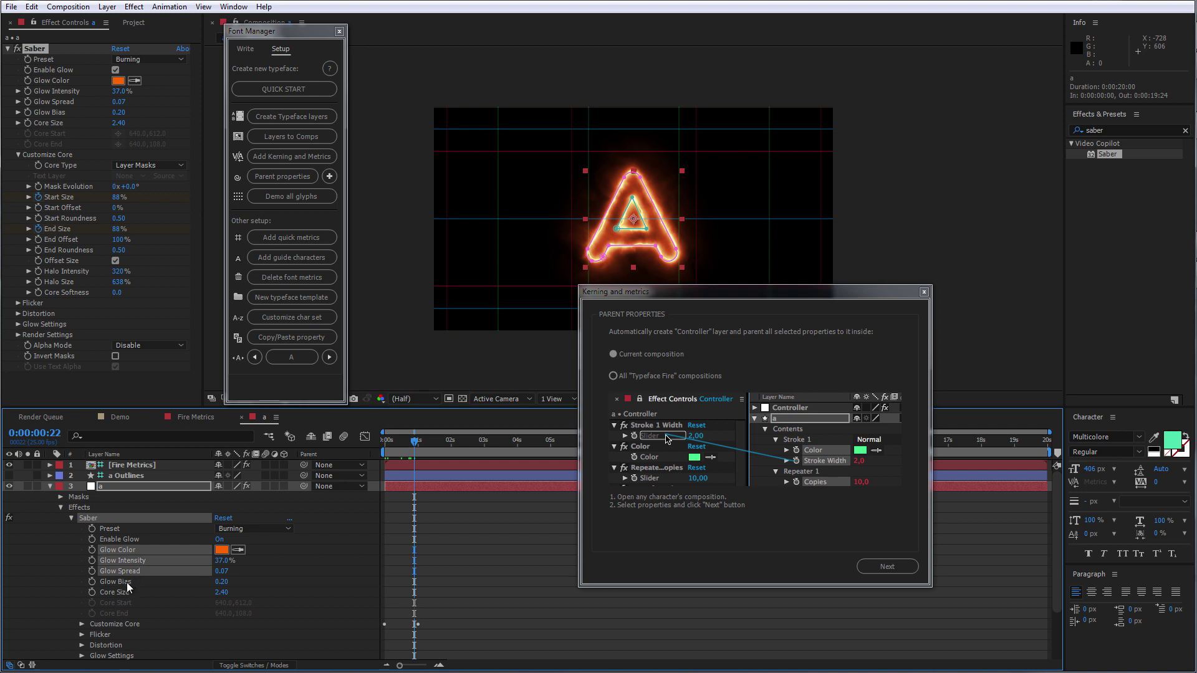
left_click(127, 583, "shift")
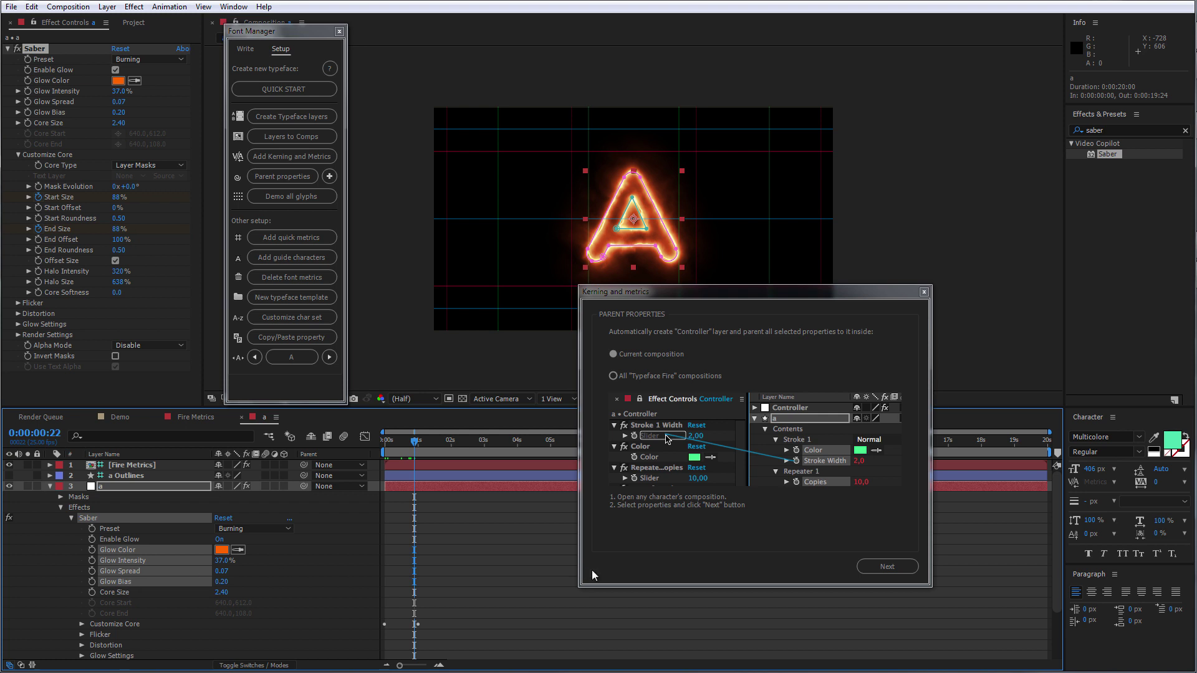
left_click(641, 379)
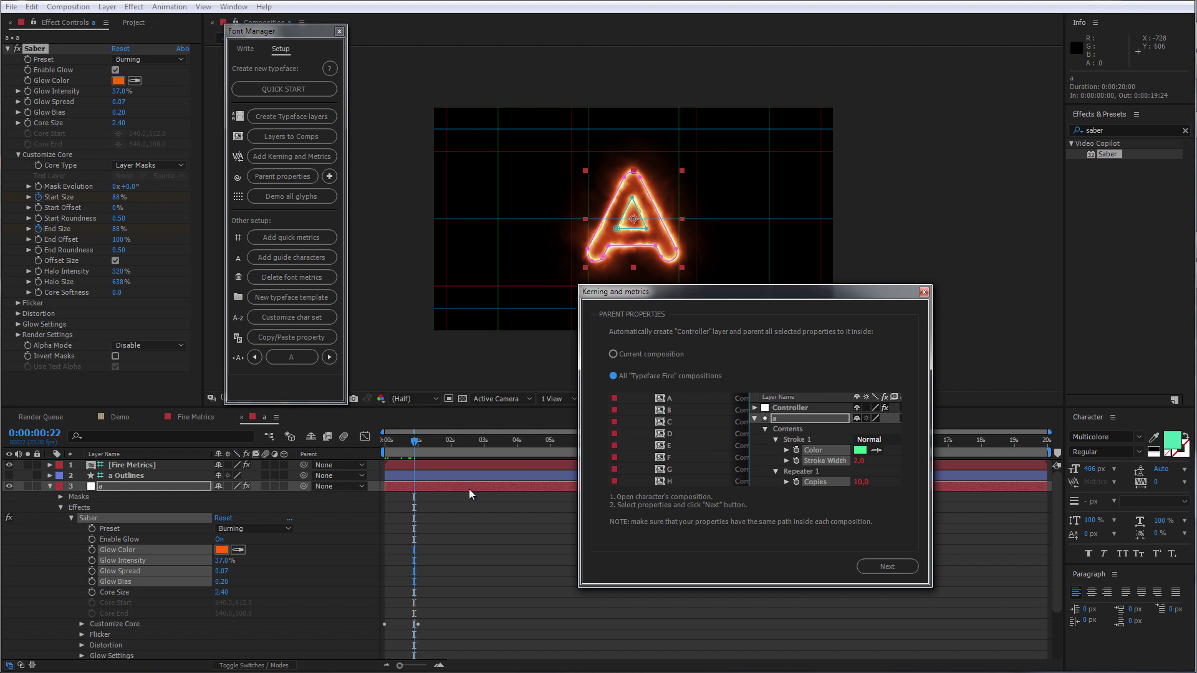
left_click(880, 570)
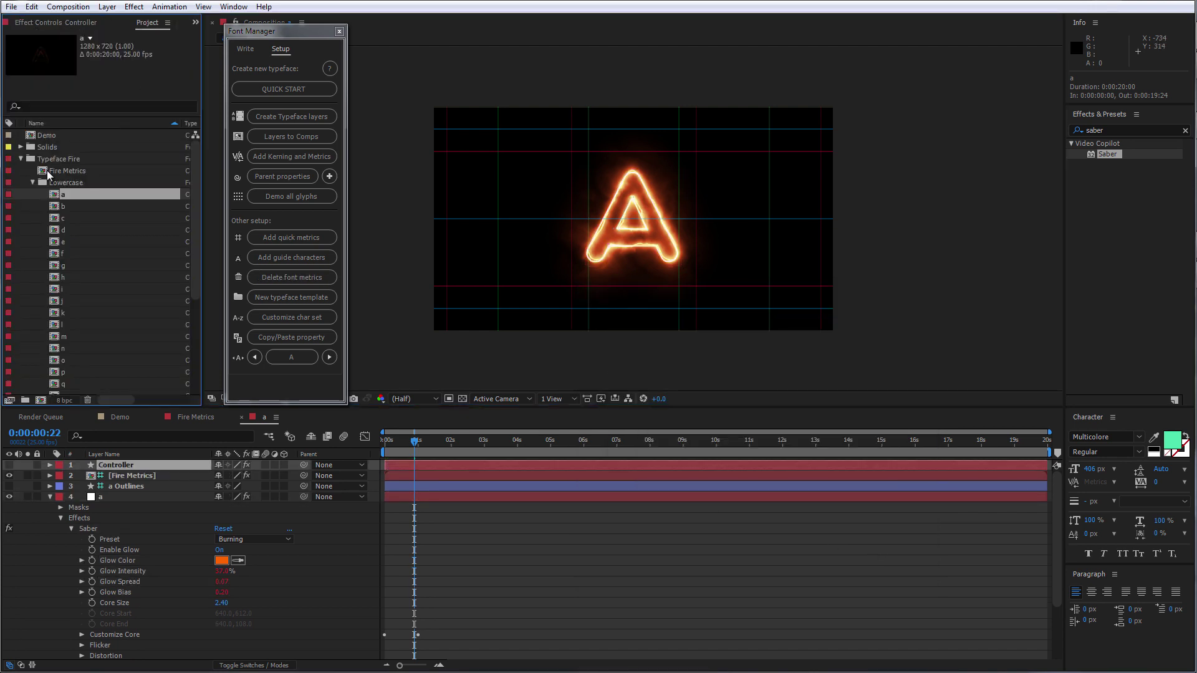
Collapse the Lowercase and Typeface Fire folders and switch to the Demo composition
left_click(62, 182)
left_click(32, 182)
left_click(59, 158)
left_click(20, 158)
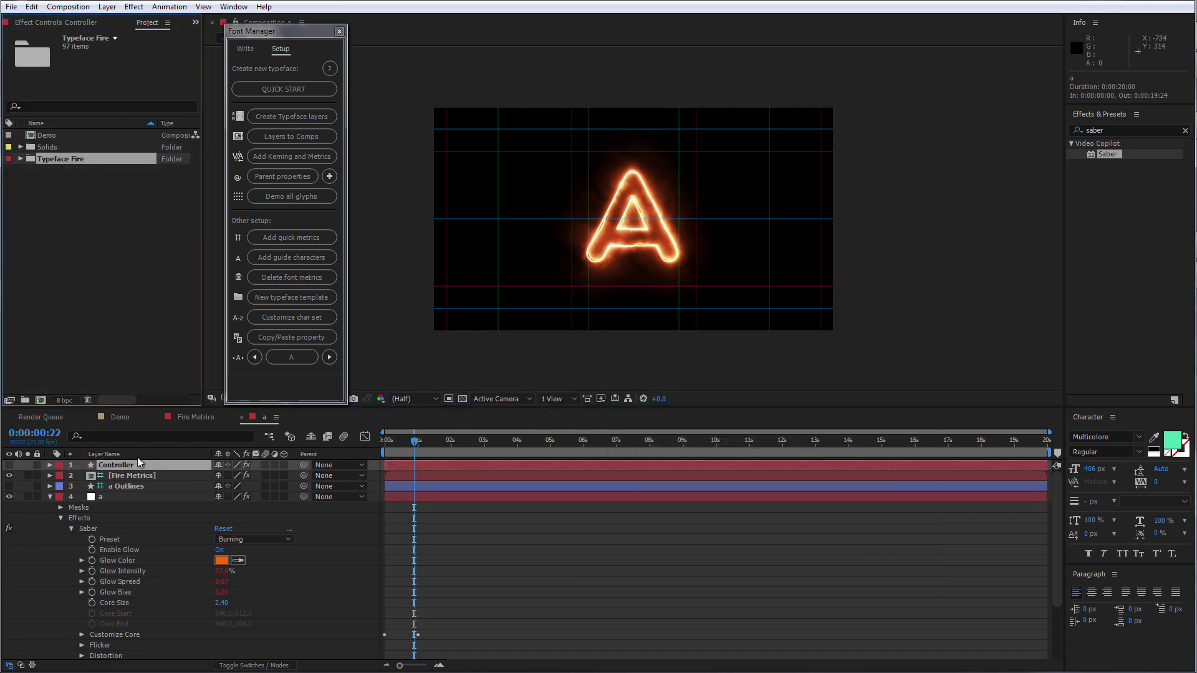
left_click(120, 417)
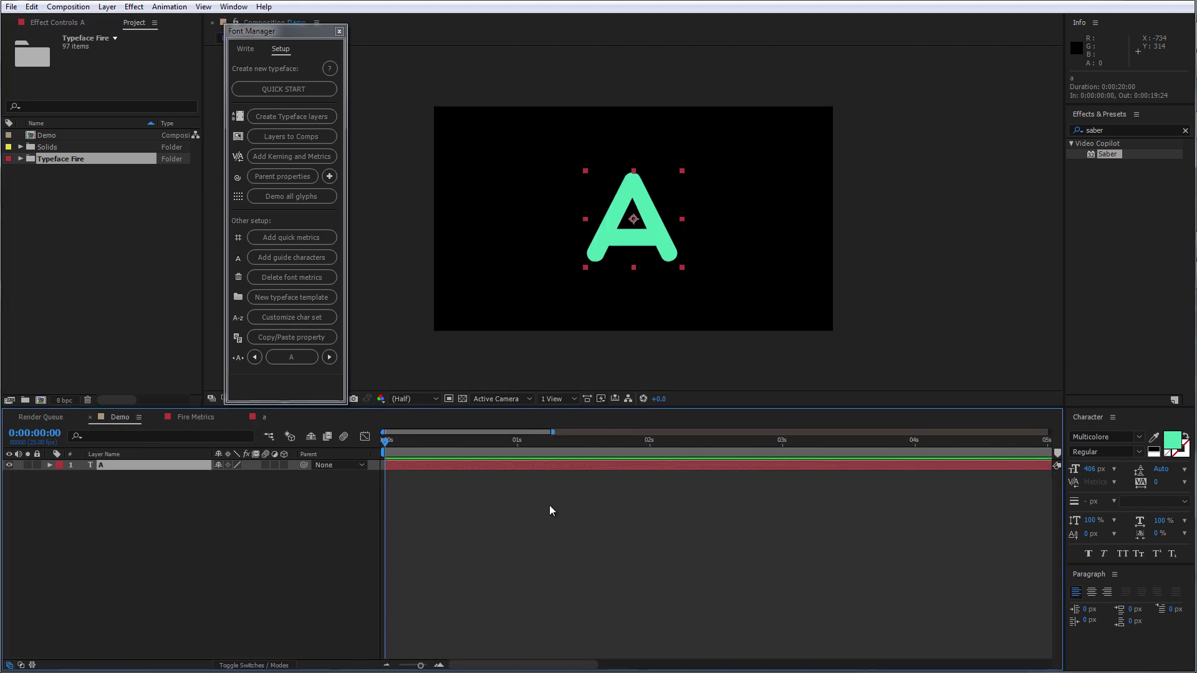
In Font Manager's Write tab, choose the Fire typeface, a 4-frame offset, and controller parenting on
left_click(246, 49)
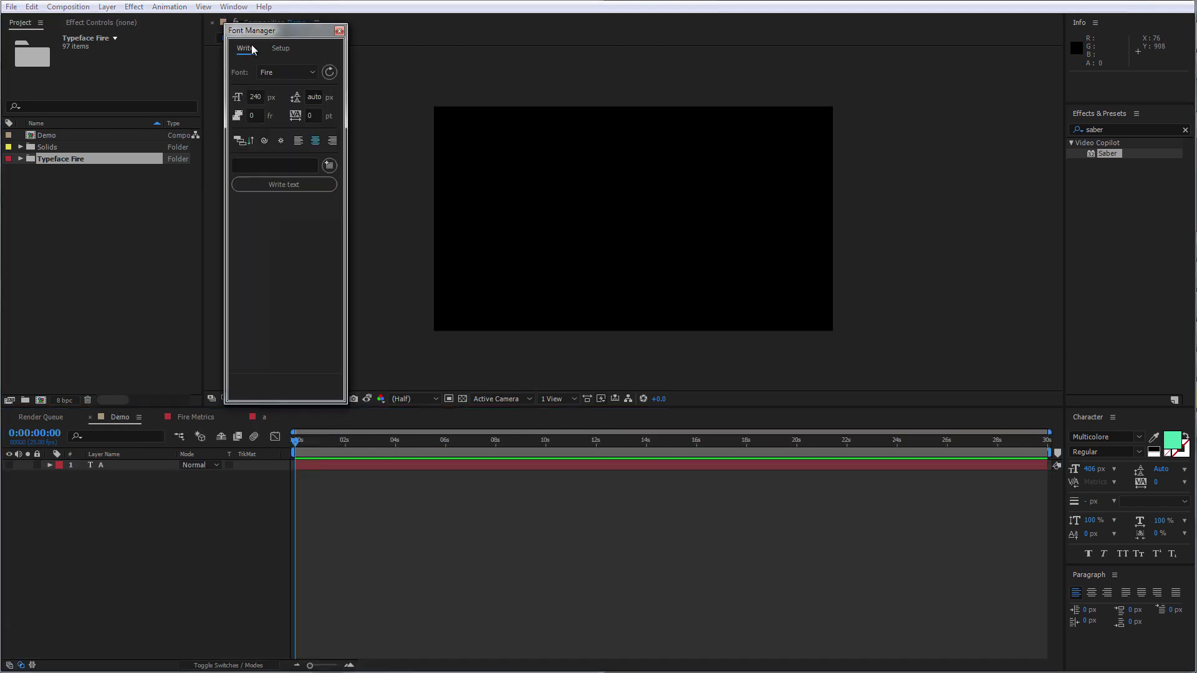
left_click(284, 73)
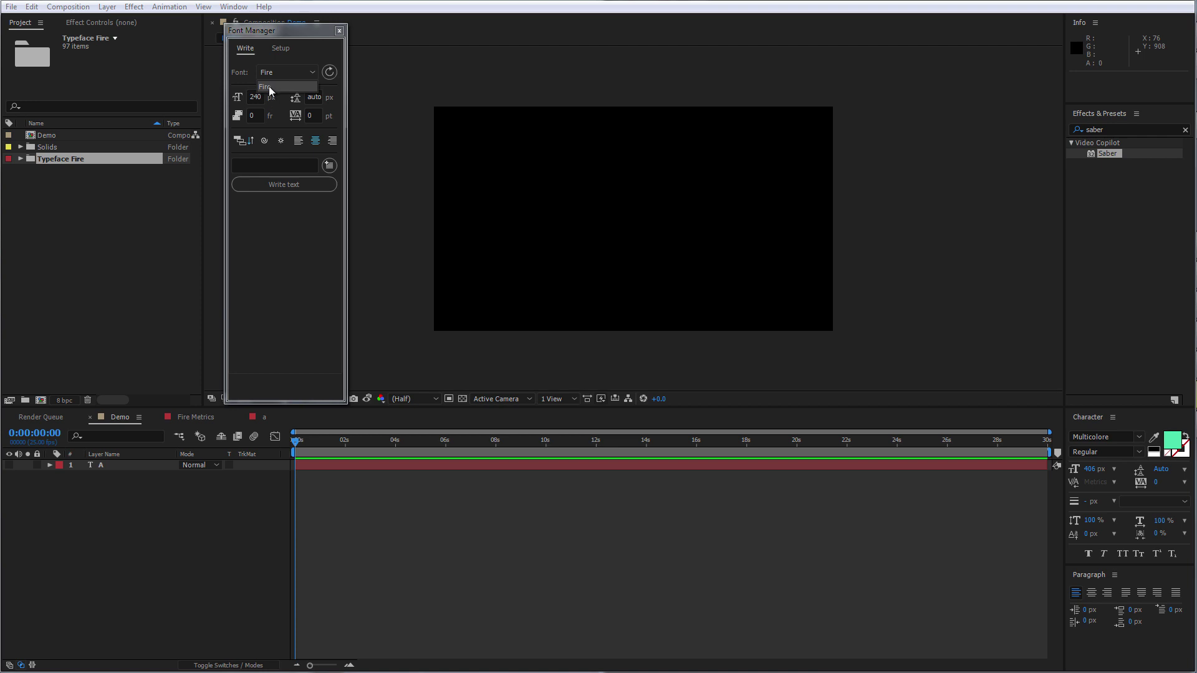
left_click(269, 88)
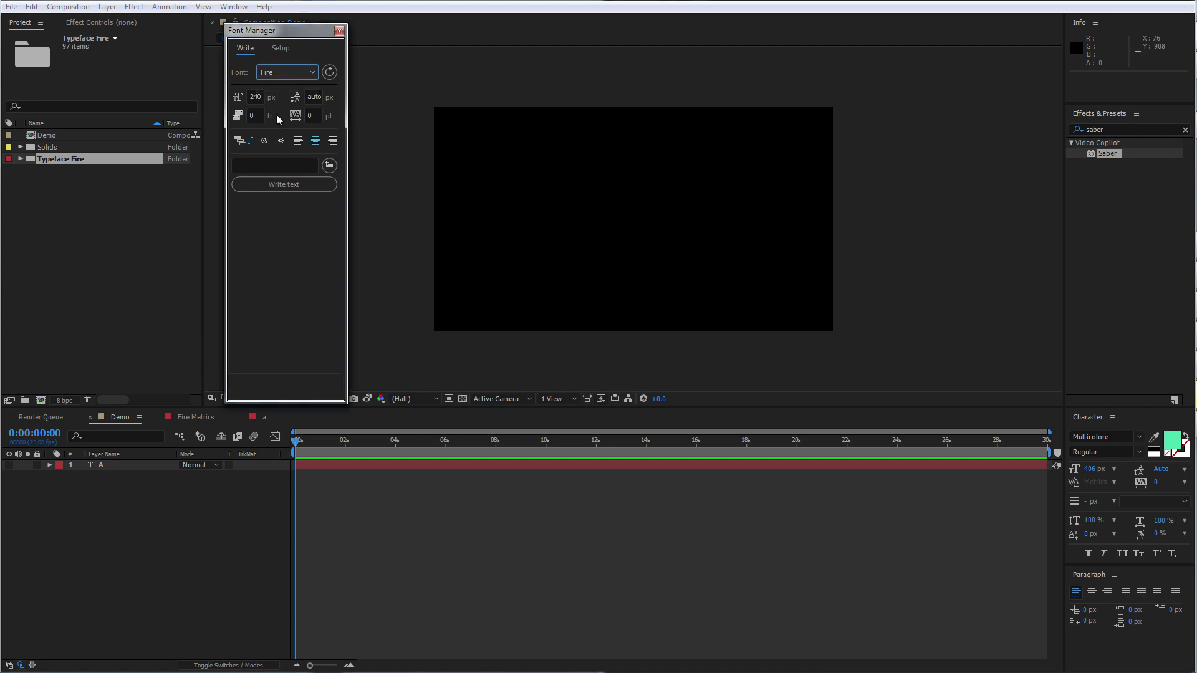
left_click(258, 116)
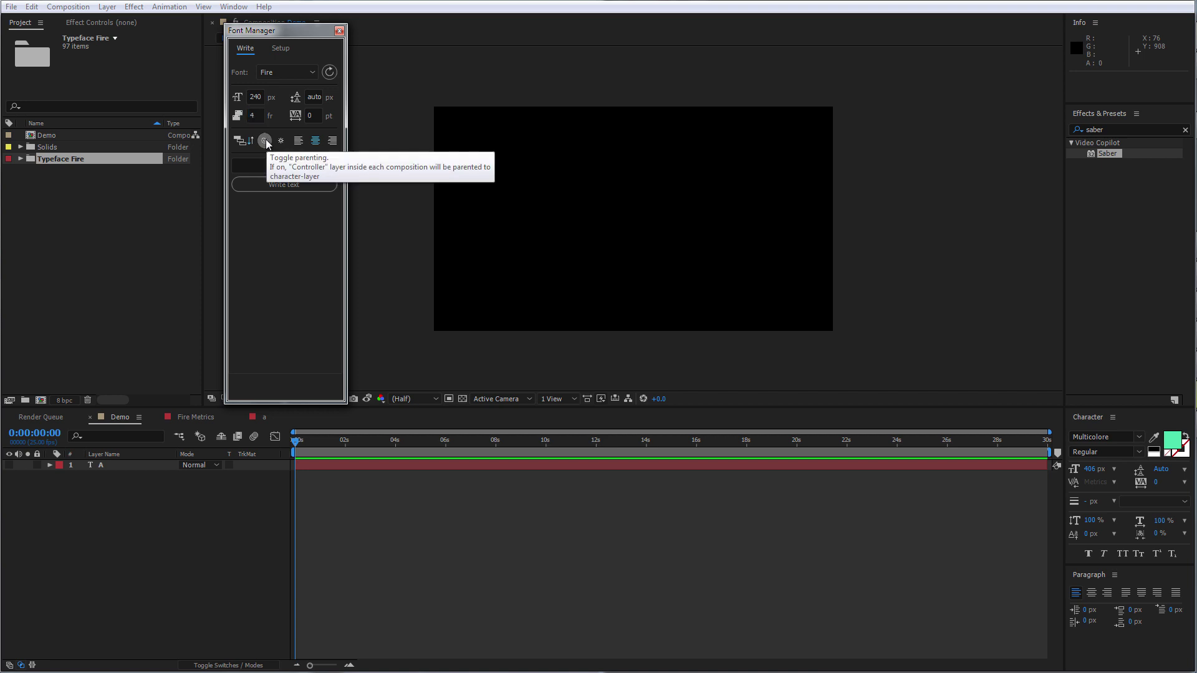
left_click(265, 142)
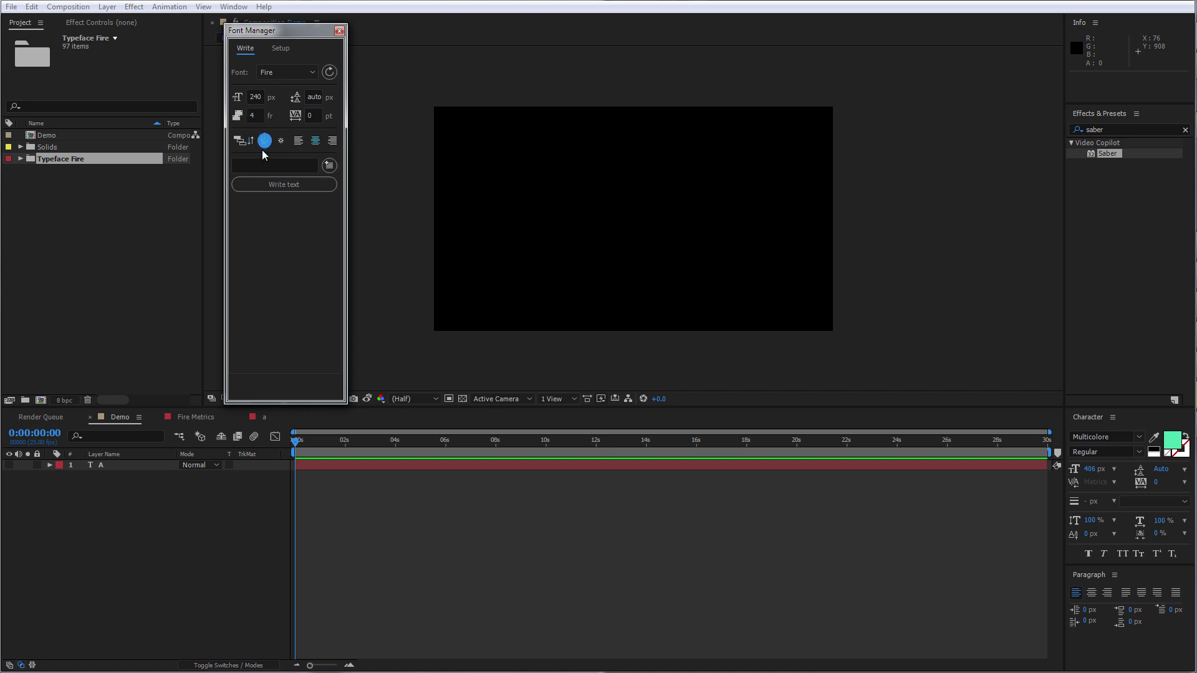
left_click(254, 164)
Write CAKE as Fire letters, view the burn at 1:04, and set Font Controller Tracking to 37
type("CAKE")
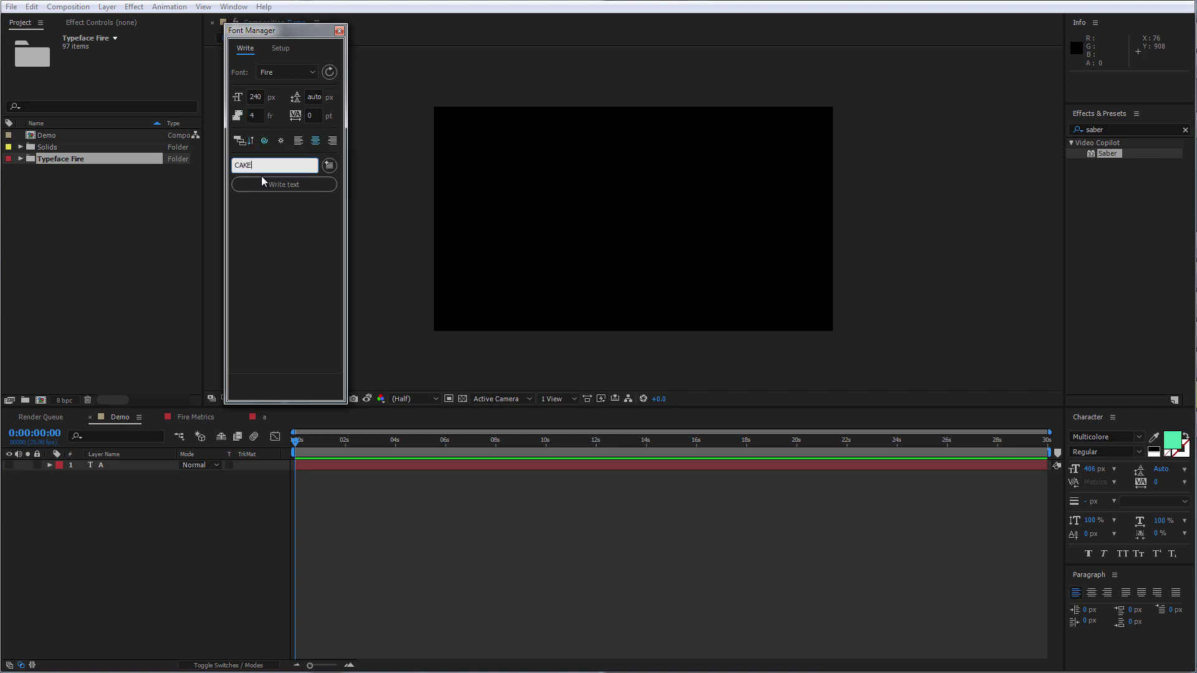
left_click(247, 185)
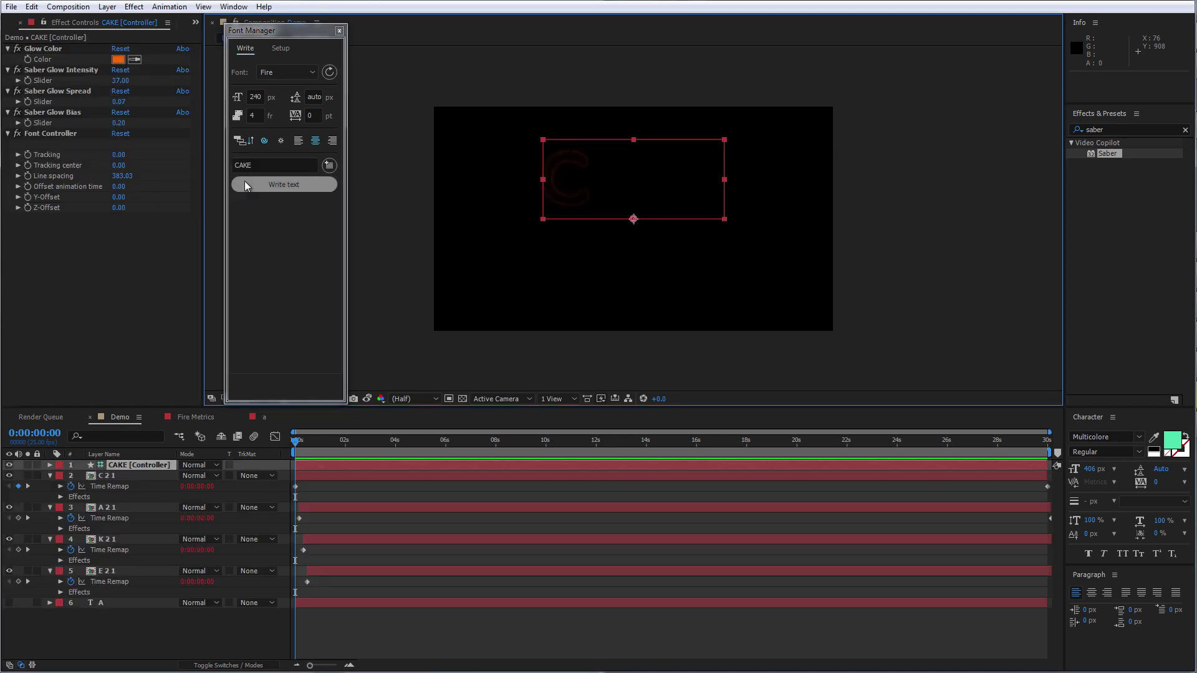
left_click_drag(297, 444, 326, 446)
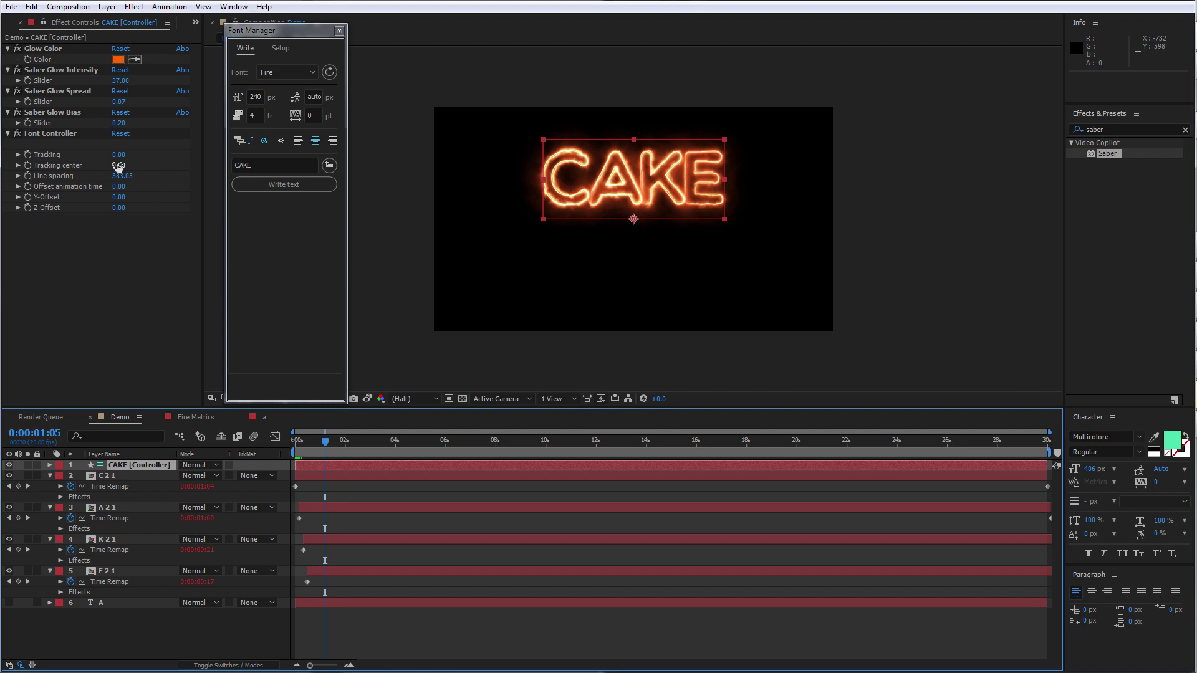
left_click_drag(119, 155, 142, 155)
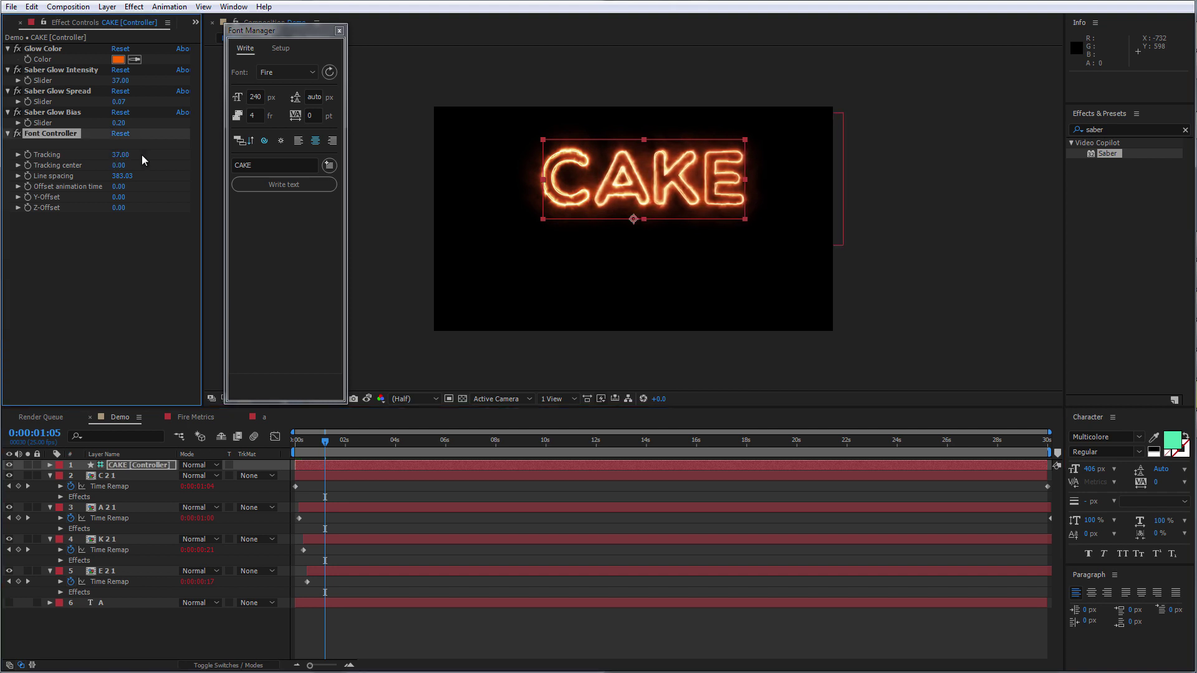
Make the Saber glow red (FF2A00) and raise Glow Intensity to 43
left_click(118, 60)
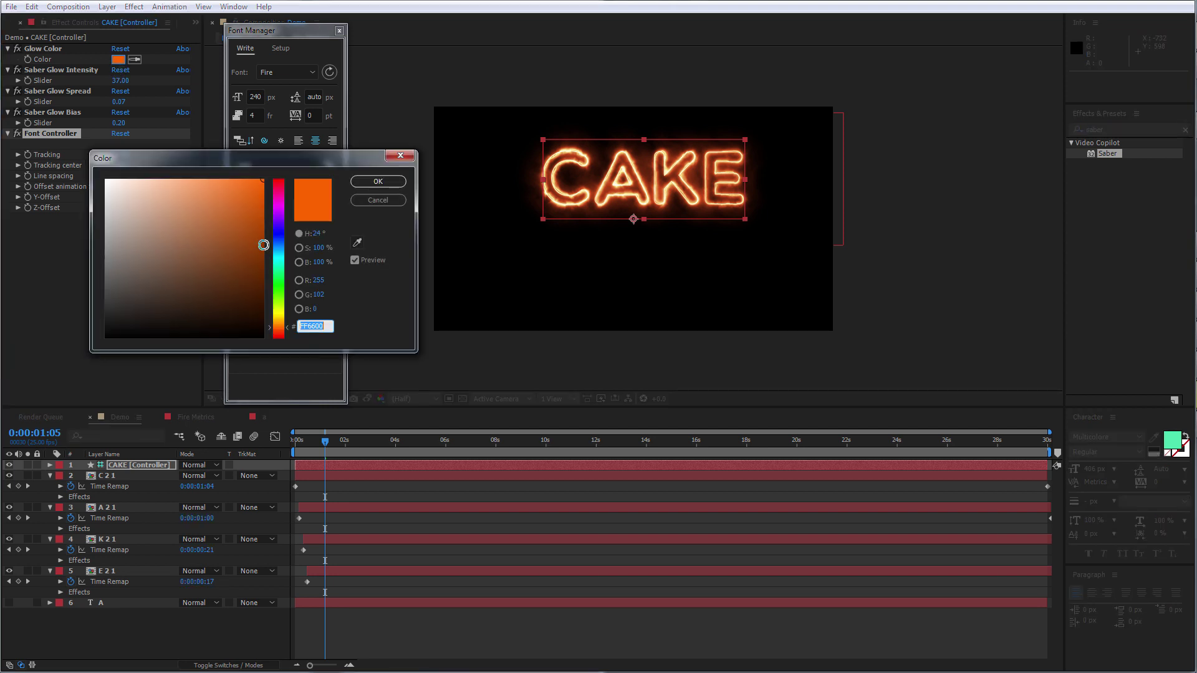
type("FF2A00")
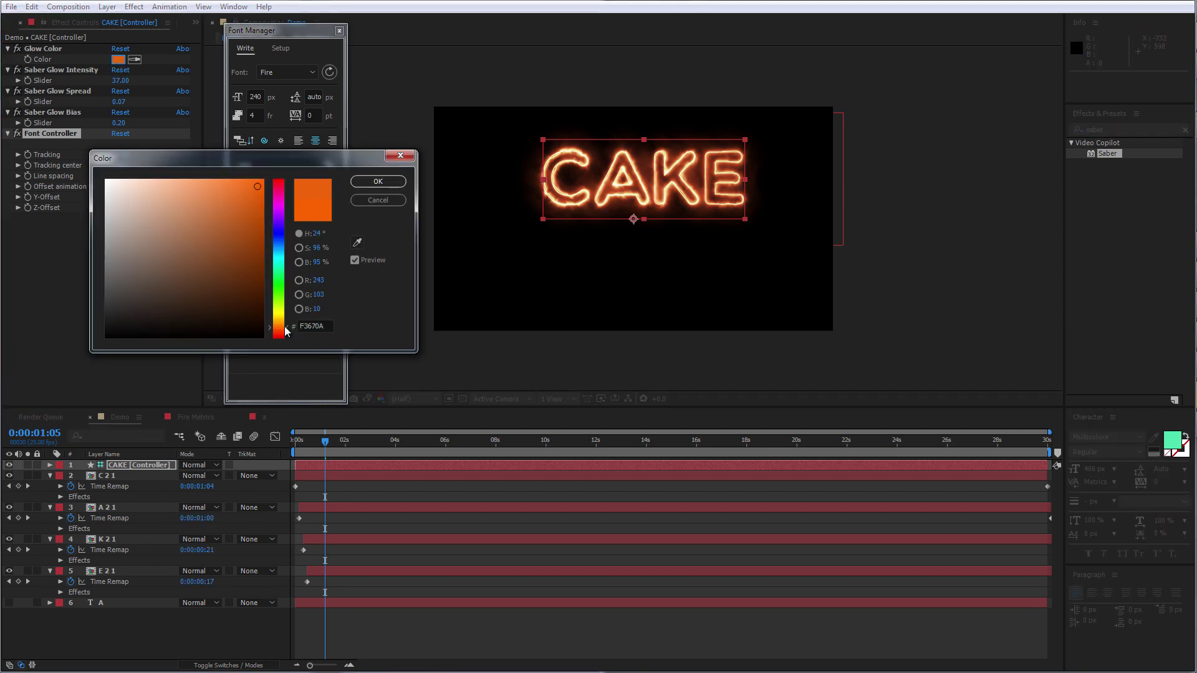
key("Return")
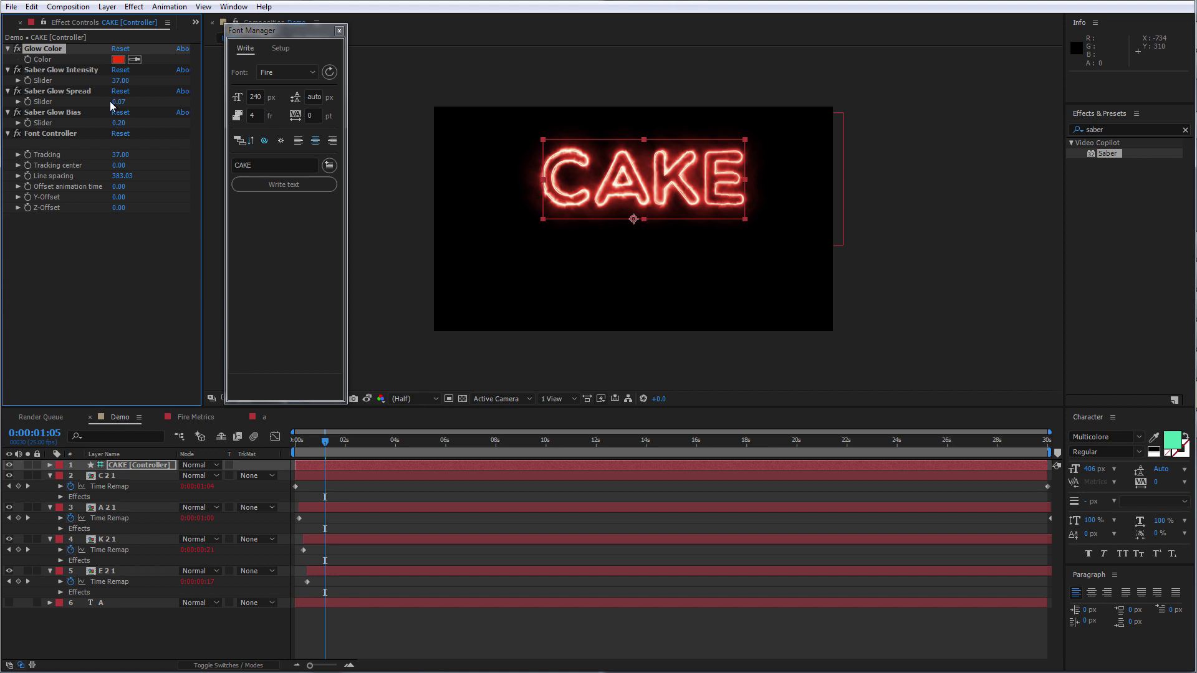
left_click_drag(120, 81, 132, 87)
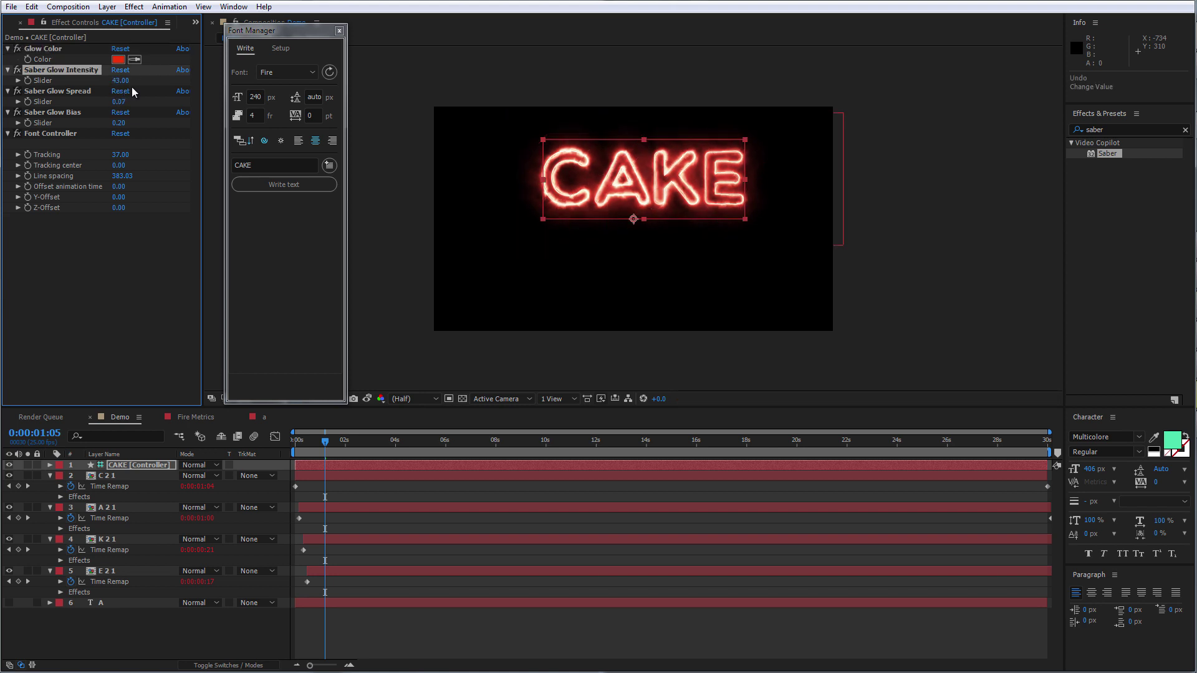
Preview the burning CAKE animation from the start, then align the letter layers in ascending order
left_click(302, 451)
key("space")
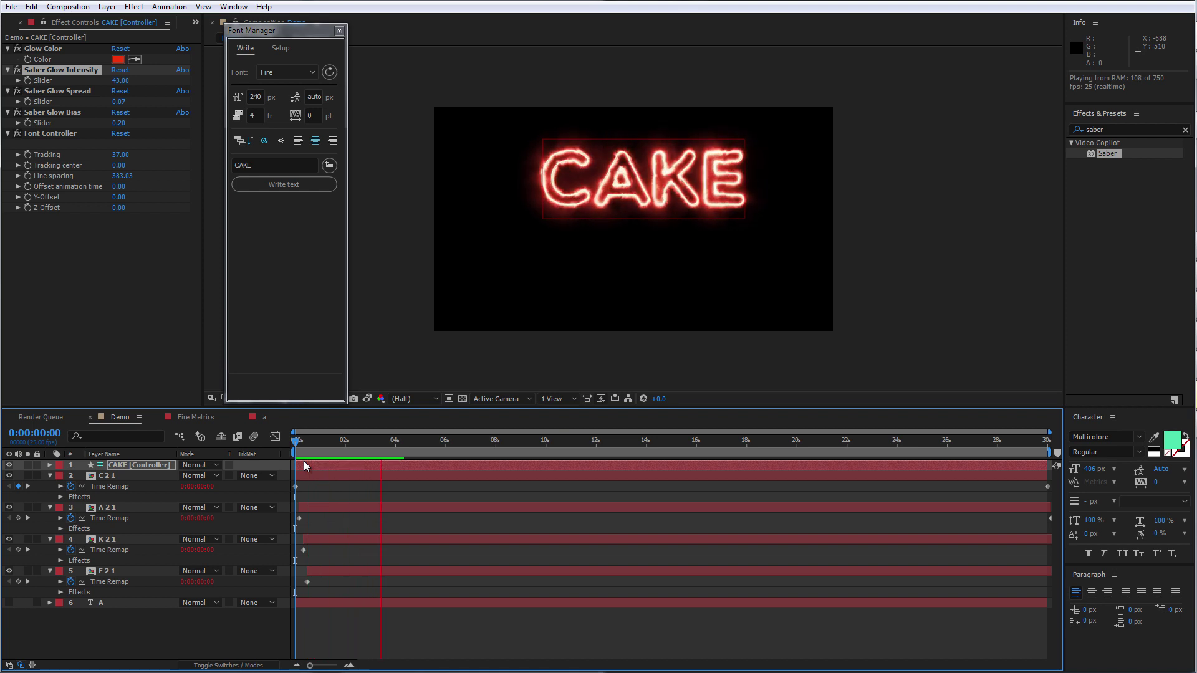
key("space")
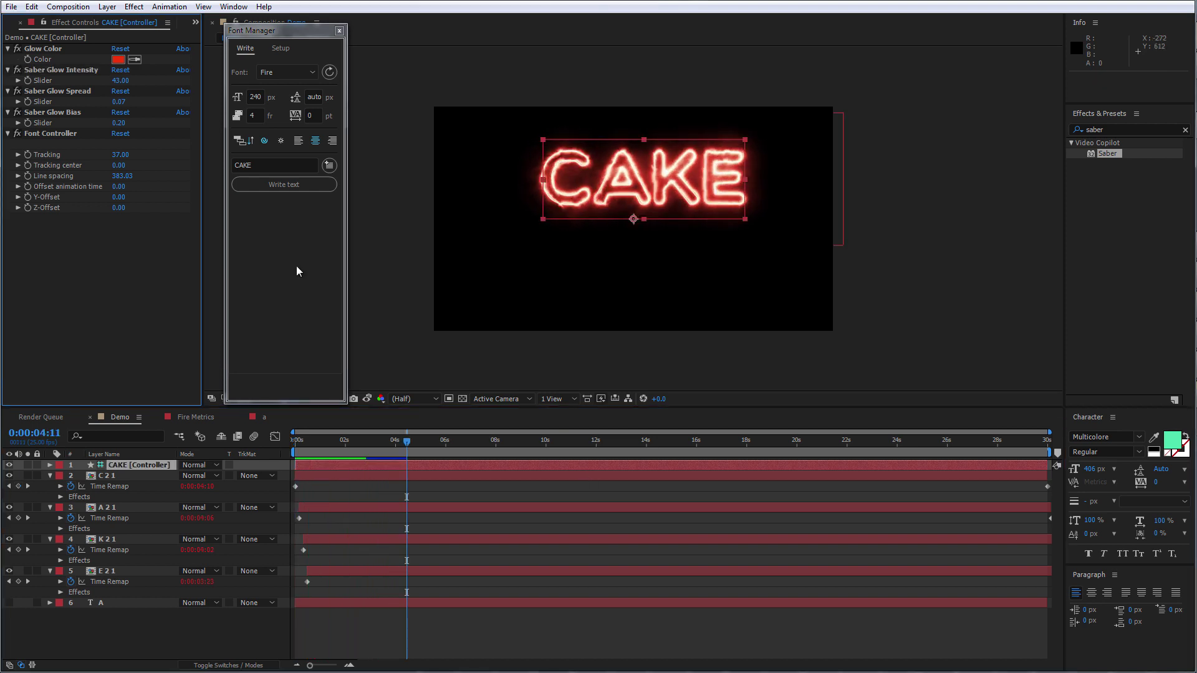
left_click(134, 466)
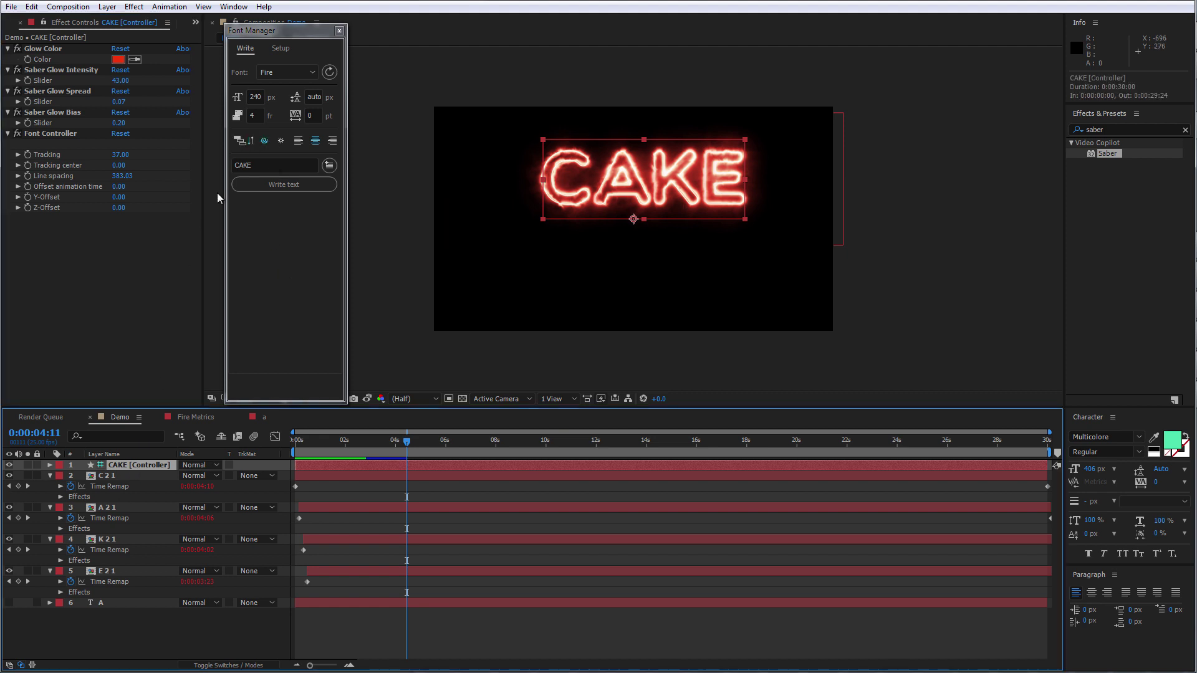
left_click(248, 142)
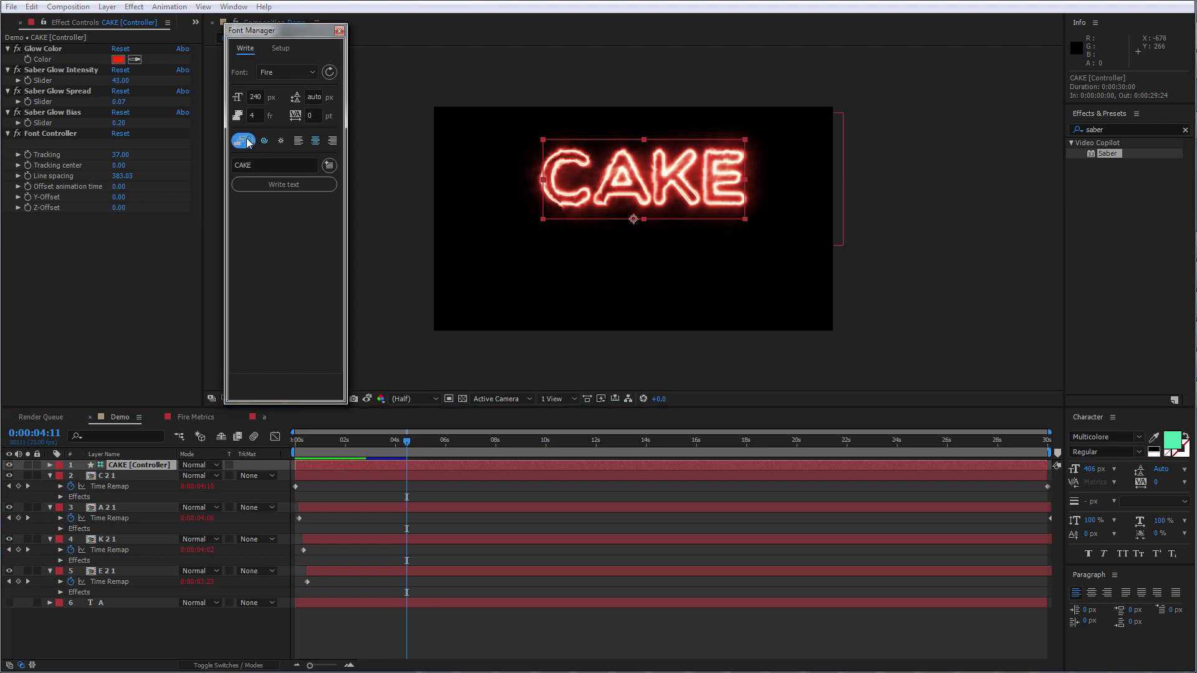